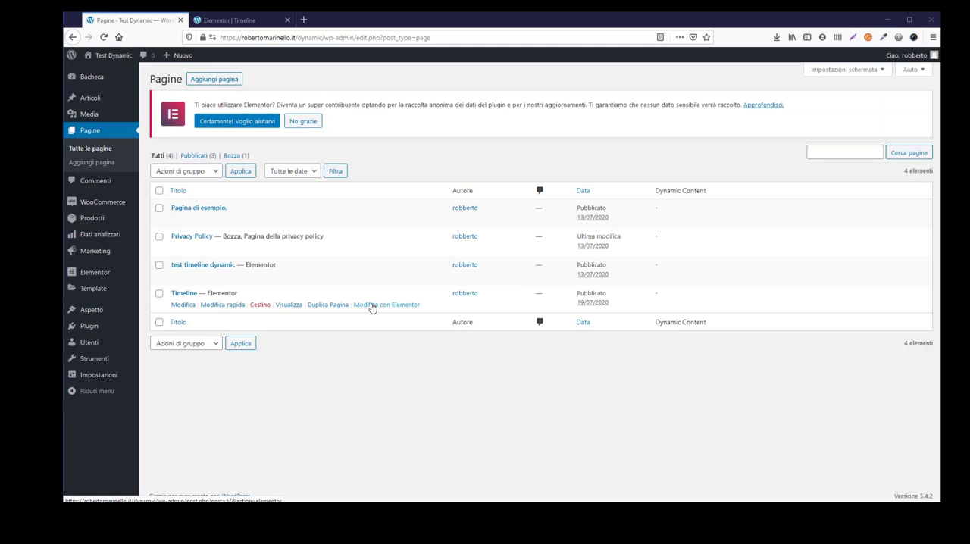
- Open the Timeline page in the Elementor editor and add a Dynamic Posts widget to the empty section
{"action": "left_click", "coordinate": [372, 305]}
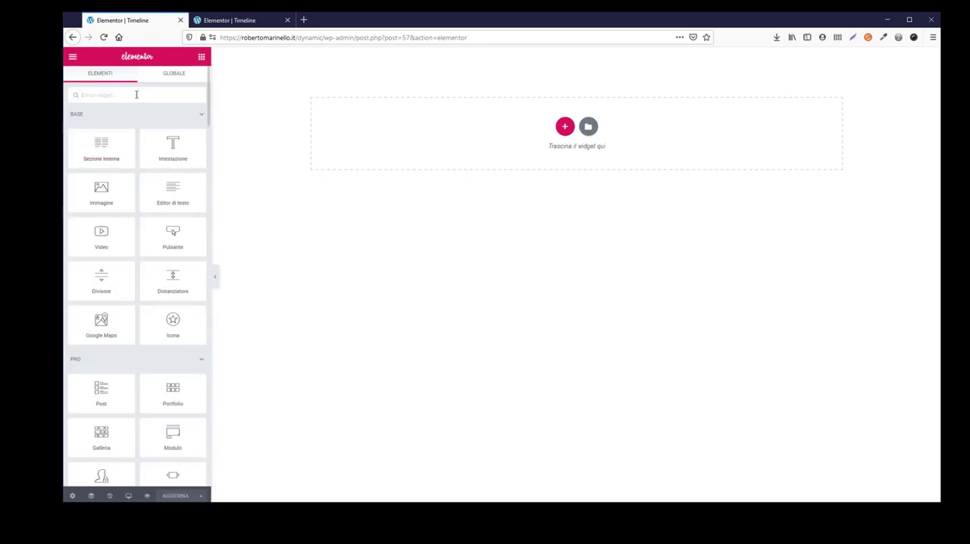
{"action": "left_click", "coordinate": [137, 94]}
{"action": "type", "text": "dynamic"}
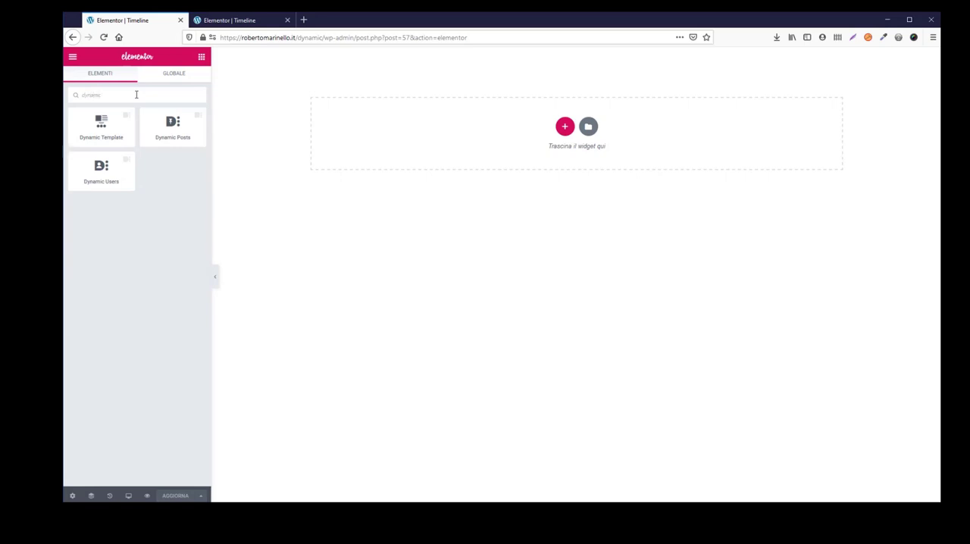
{"action": "left_click_drag", "start_coordinate": [174, 129], "coordinate": [548, 121]}
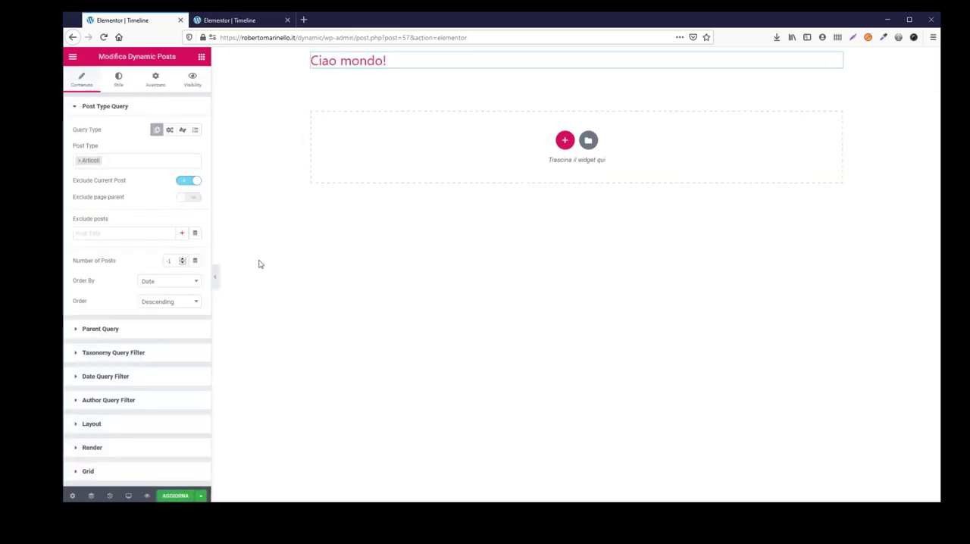
- Set the Dynamic Posts widget's post type to Prodotti and render the posts as Timeline
{"action": "left_click", "coordinate": [78, 162]}
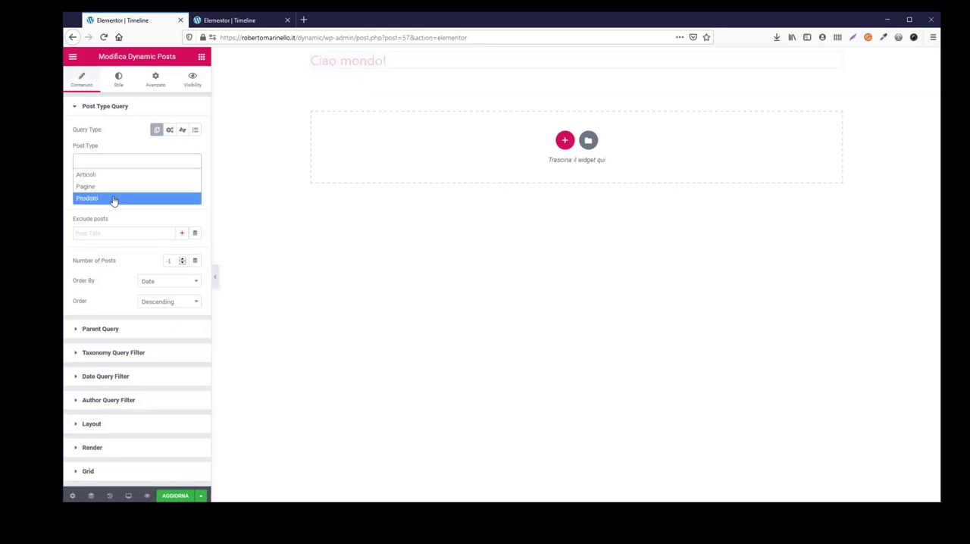
{"action": "left_click", "coordinate": [113, 198]}
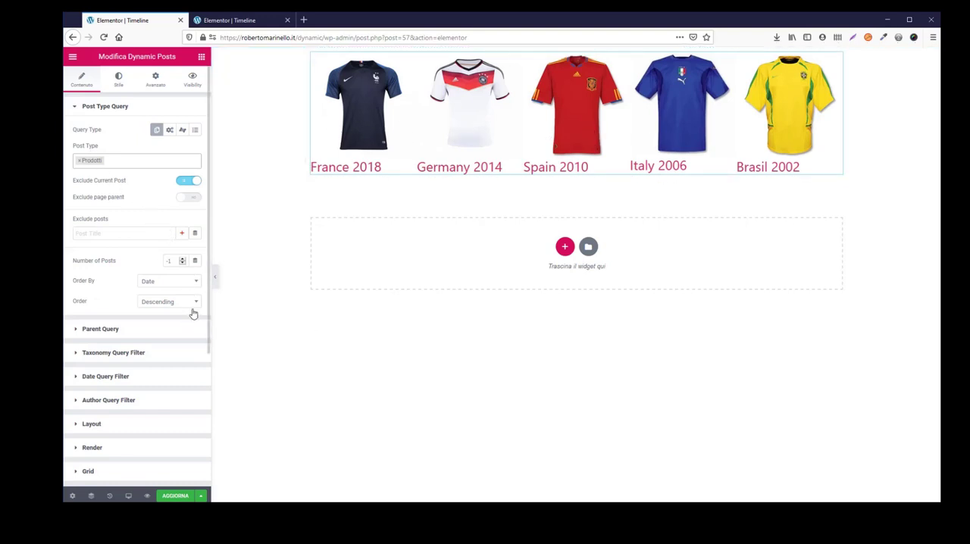
{"action": "scroll", "coordinate": [173, 352], "scroll_direction": "down", "scroll_amount": 2}
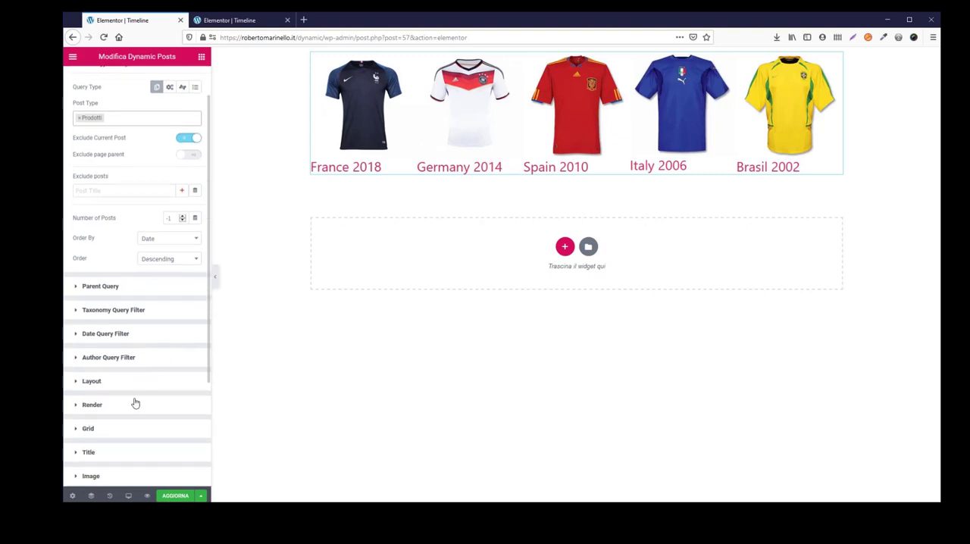
{"action": "left_click", "coordinate": [91, 405]}
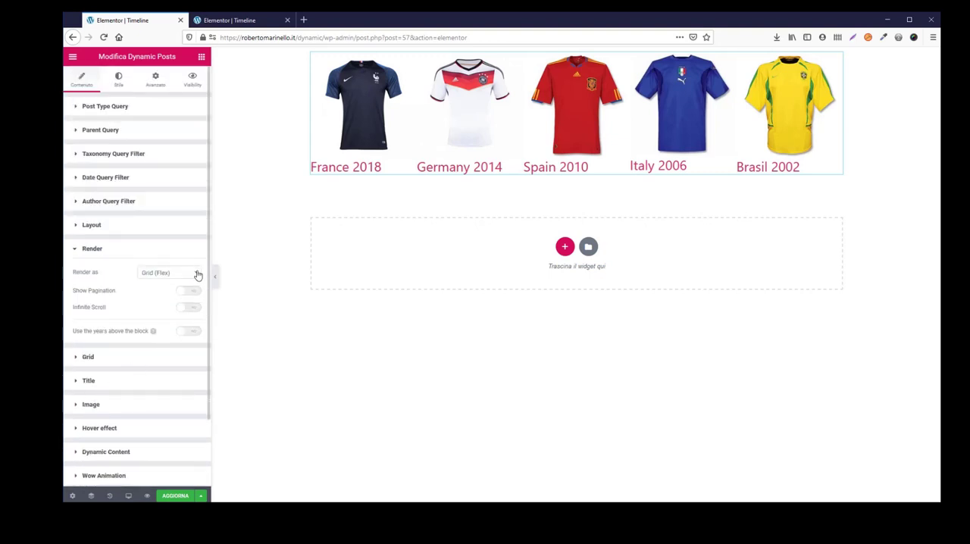
{"action": "left_click", "coordinate": [197, 275]}
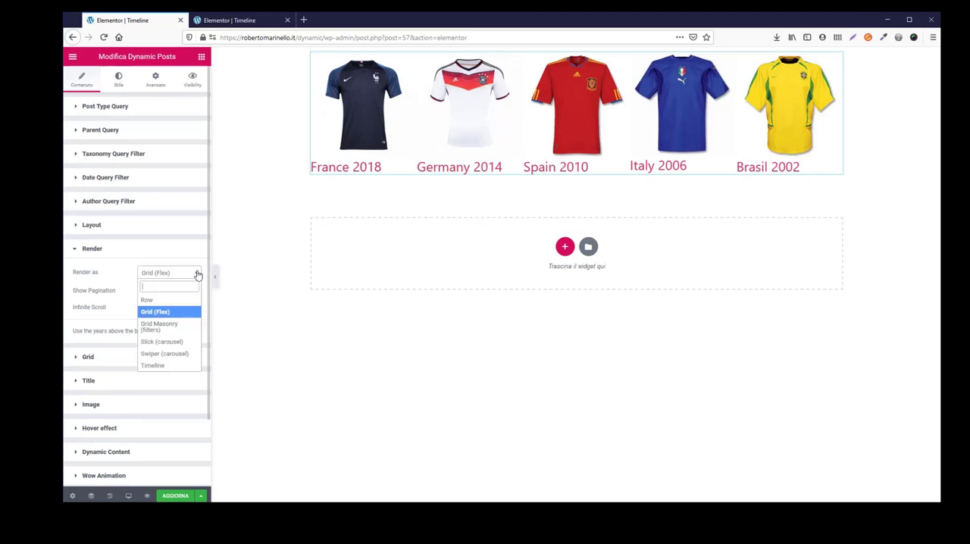
{"action": "left_click", "coordinate": [172, 367]}
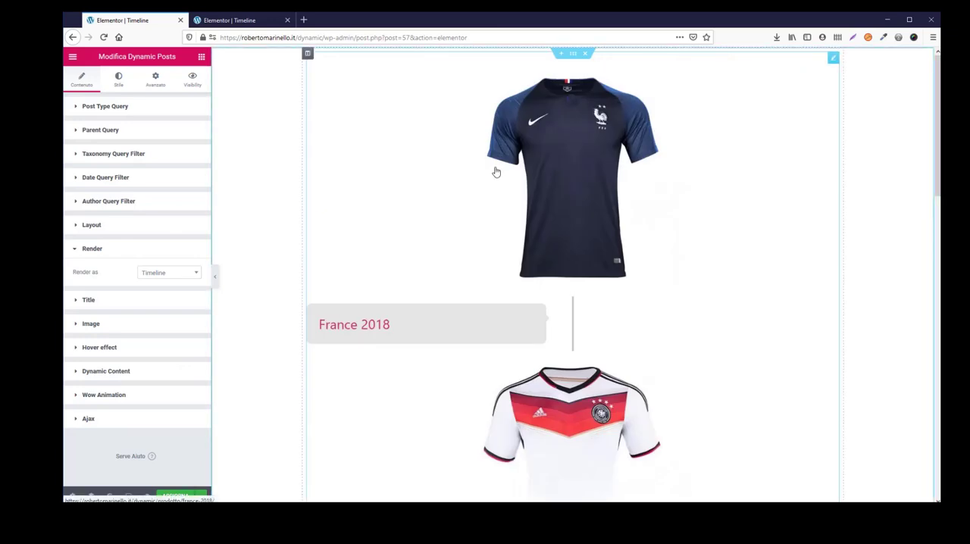
- Examine the rendered product timeline from the first jersey to the last, checking the order of the items
{"action": "scroll", "coordinate": [496, 172], "scroll_direction": "down", "scroll_amount": 6}
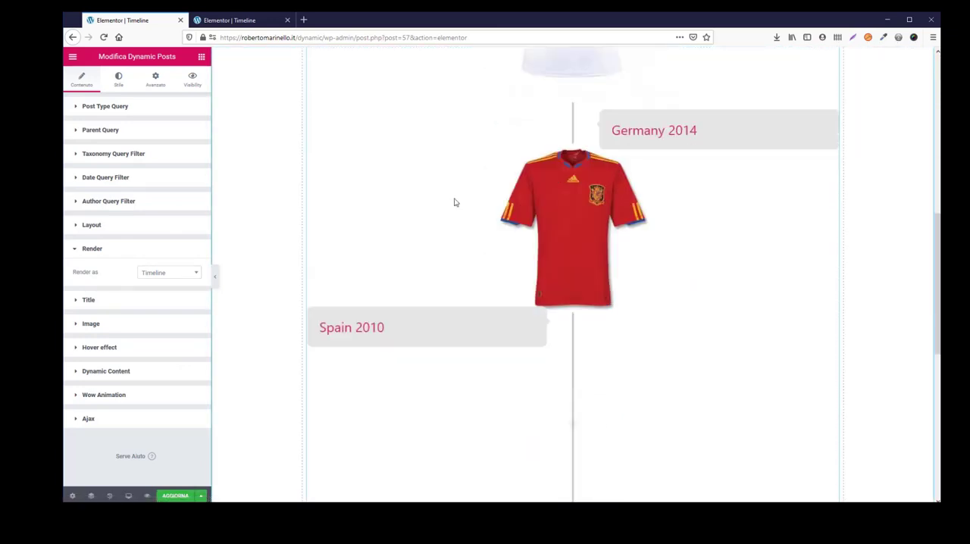
{"action": "scroll", "coordinate": [455, 202], "scroll_direction": "down", "scroll_amount": 5}
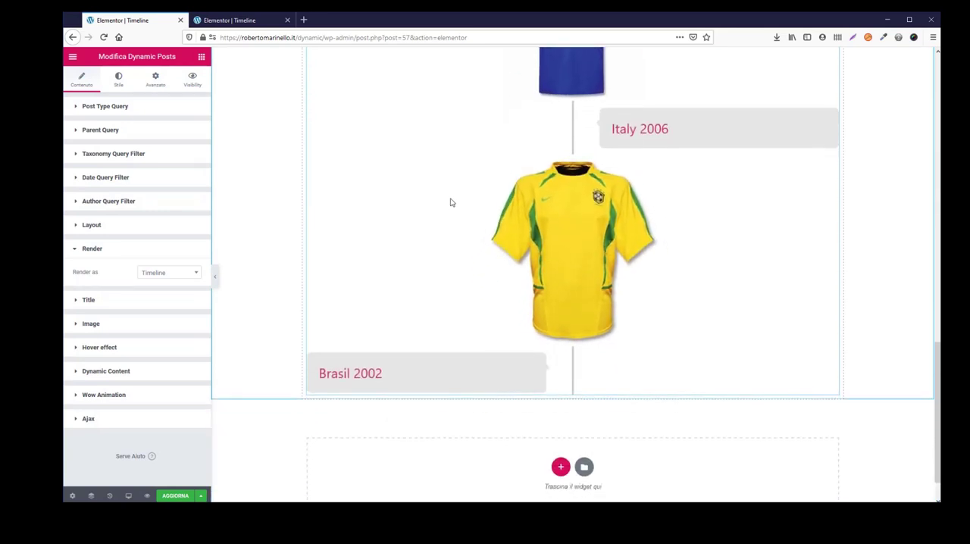
{"action": "scroll", "coordinate": [450, 202], "scroll_direction": "down", "scroll_amount": 1}
{"action": "scroll", "coordinate": [448, 203], "scroll_direction": "up", "scroll_amount": 10}
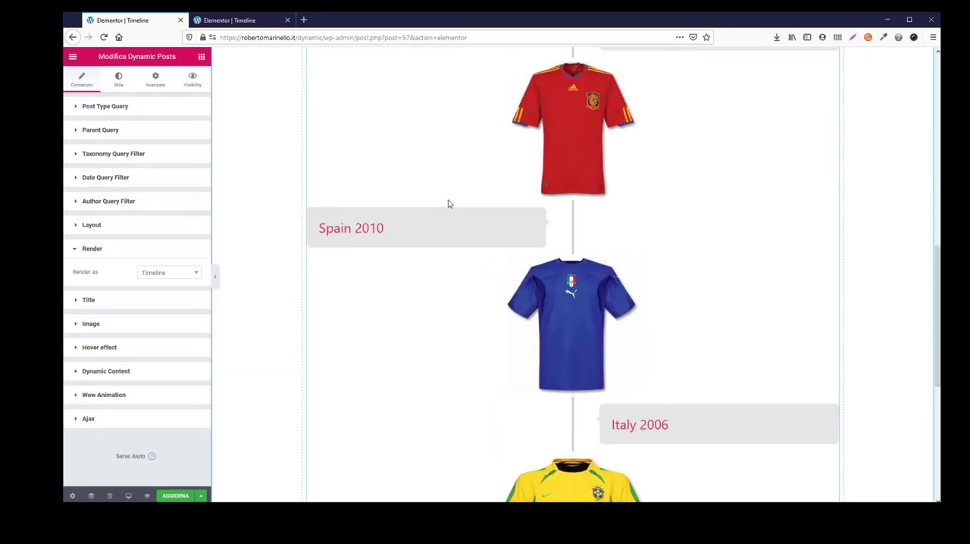
{"action": "scroll", "coordinate": [448, 203], "scroll_direction": "up", "scroll_amount": 1}
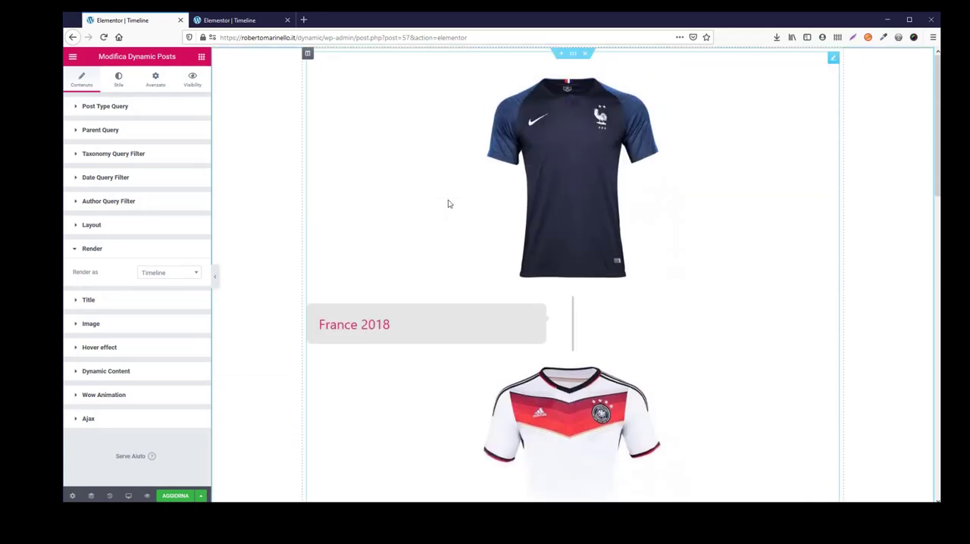
{"action": "scroll", "coordinate": [448, 203], "scroll_direction": "down", "scroll_amount": 10}
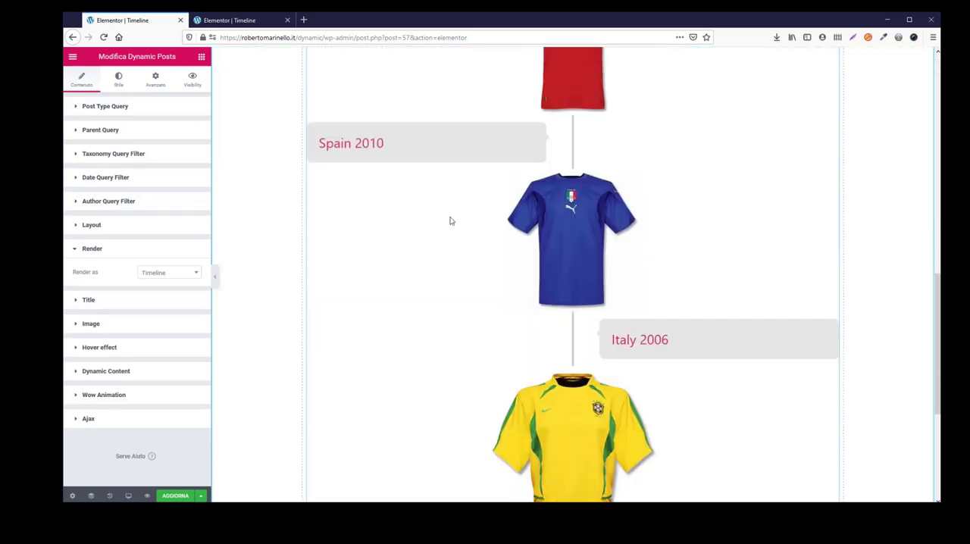
{"action": "scroll", "coordinate": [432, 220], "scroll_direction": "down", "scroll_amount": 2}
{"action": "scroll", "coordinate": [372, 214], "scroll_direction": "up", "scroll_amount": 10}
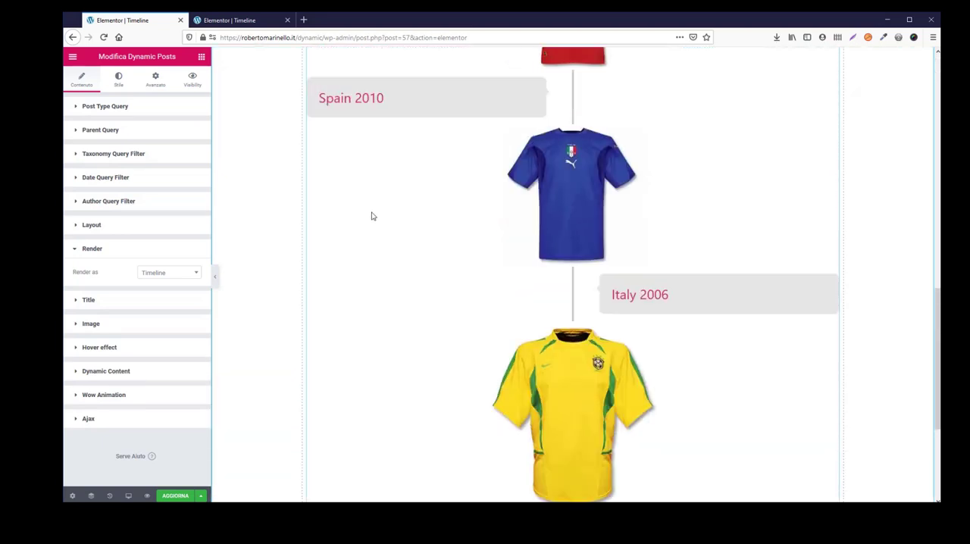
{"action": "scroll", "coordinate": [372, 214], "scroll_direction": "up", "scroll_amount": 1}
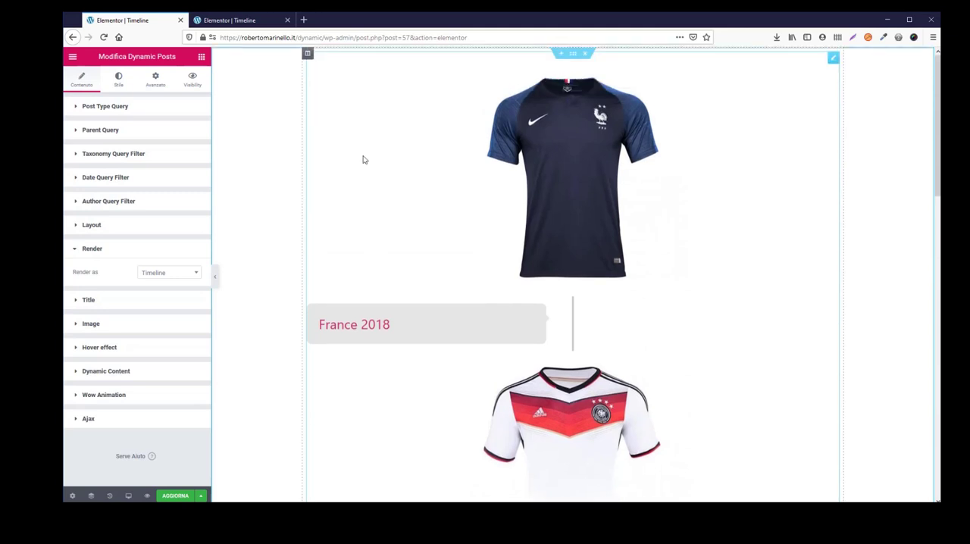
- Set the post query's order to Ascending and update the page
{"action": "left_click", "coordinate": [106, 107]}
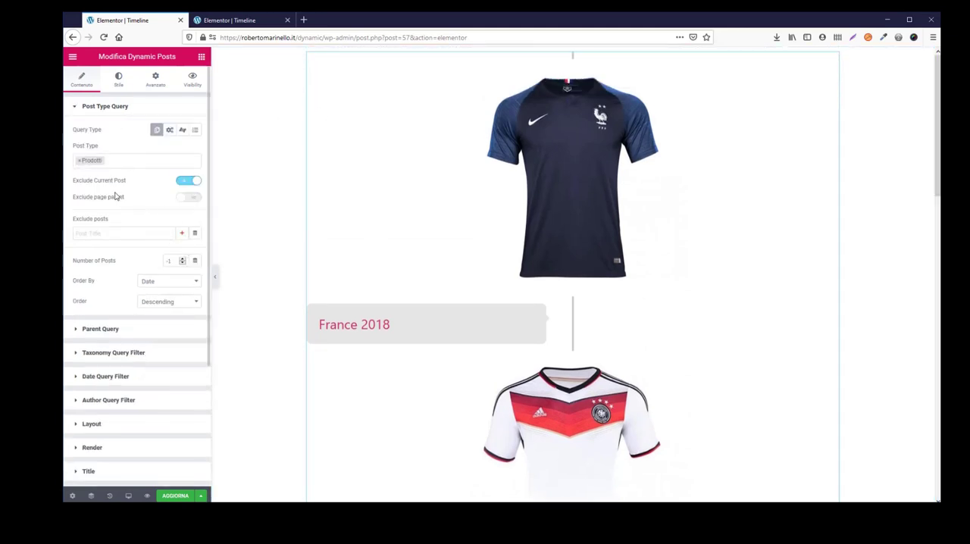
{"action": "left_click", "coordinate": [194, 303]}
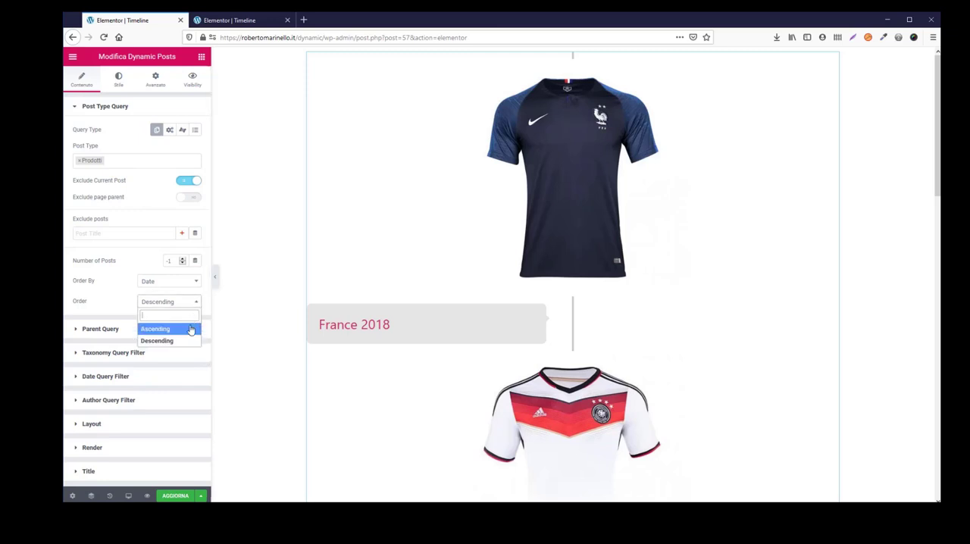
{"action": "left_click", "coordinate": [191, 329]}
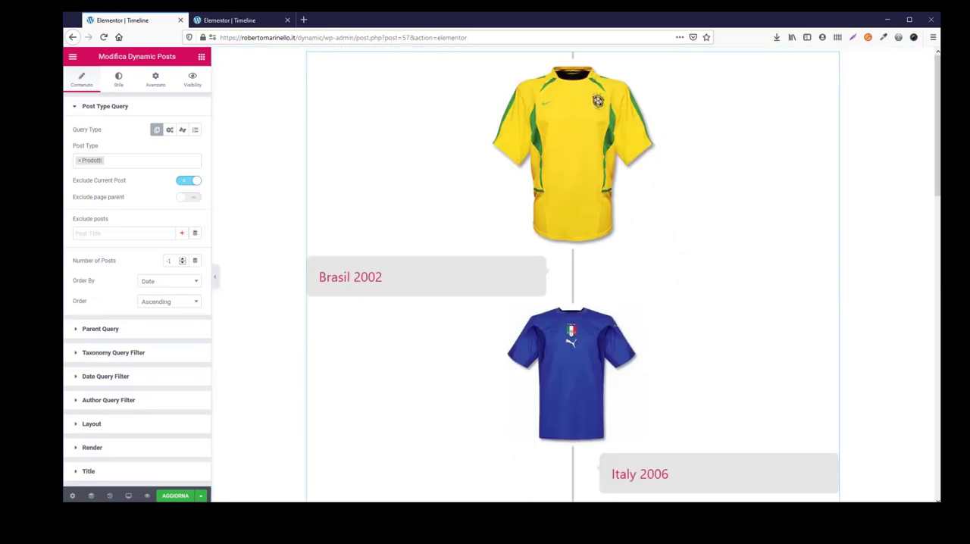
{"action": "left_click", "coordinate": [171, 497]}
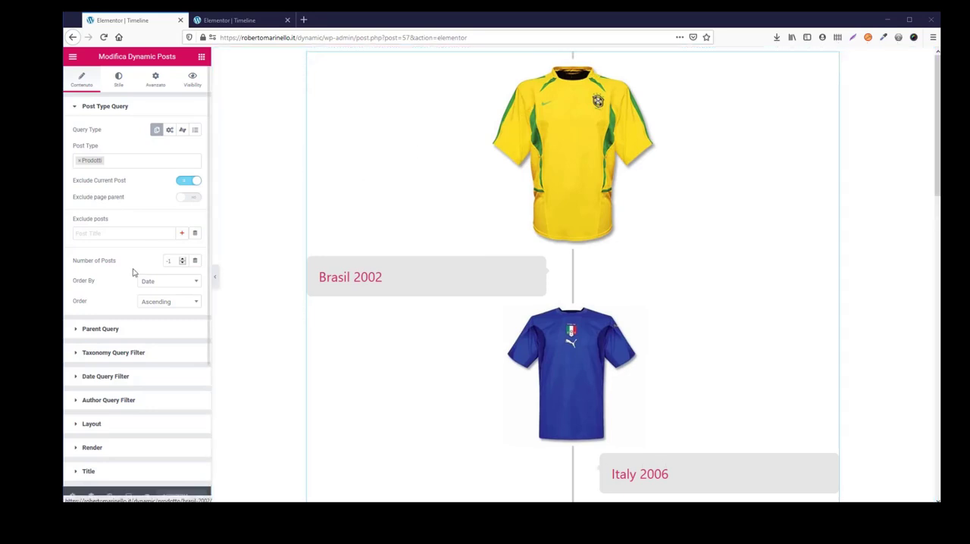
- Enable the content and the Read More button in the timeline items' layout
{"action": "scroll", "coordinate": [126, 271], "scroll_direction": "down", "scroll_amount": 2}
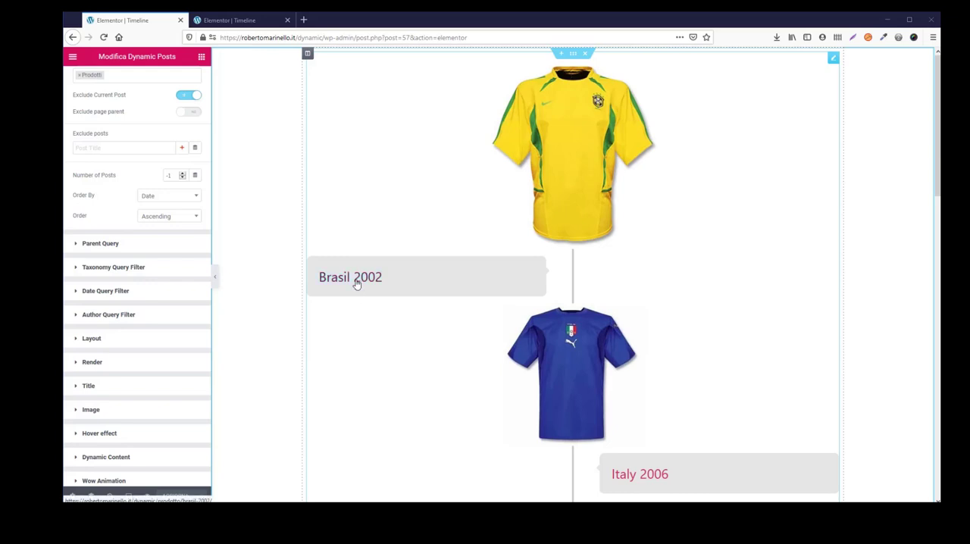
{"action": "left_click", "coordinate": [158, 341]}
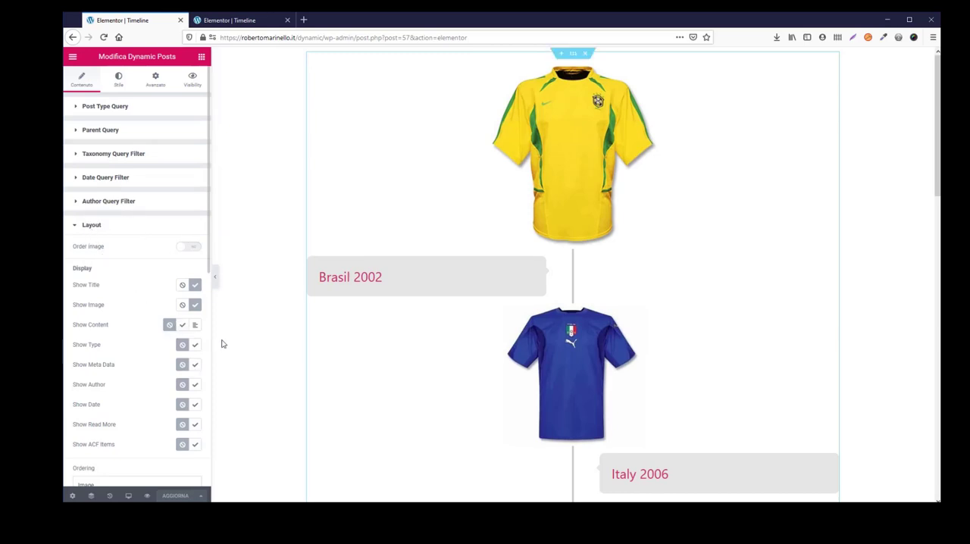
{"action": "left_click", "coordinate": [183, 326]}
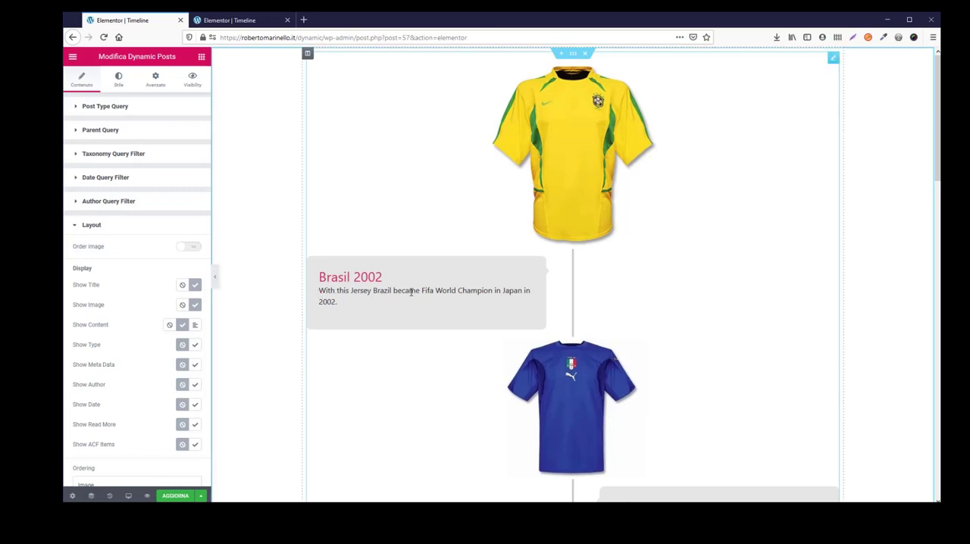
{"action": "scroll", "coordinate": [515, 314], "scroll_direction": "down", "scroll_amount": 5}
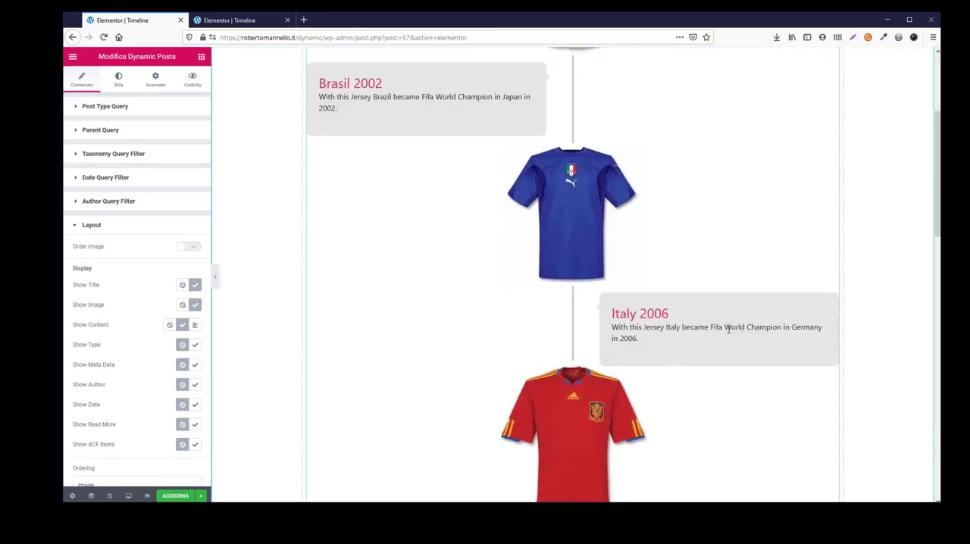
{"action": "scroll", "coordinate": [251, 189], "scroll_direction": "down", "scroll_amount": 1}
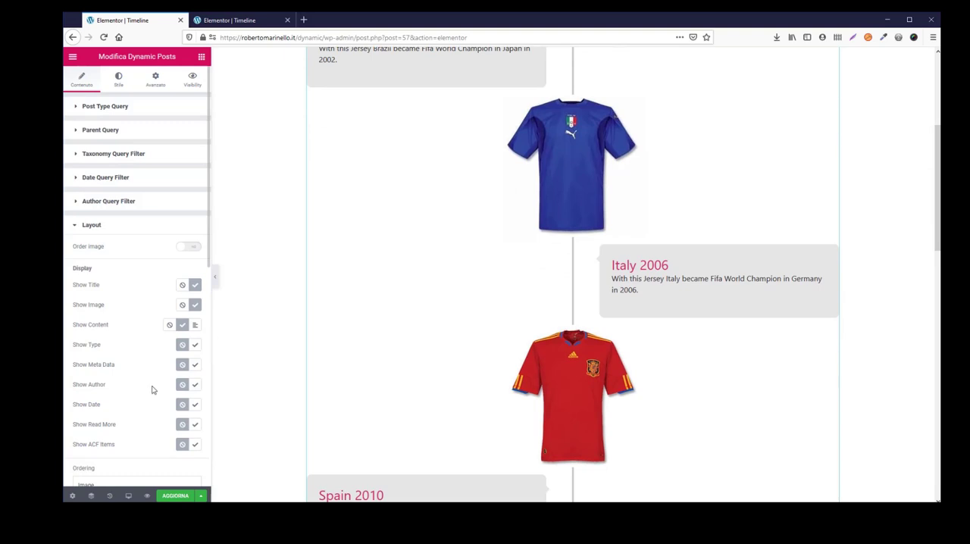
{"action": "left_click", "coordinate": [196, 428]}
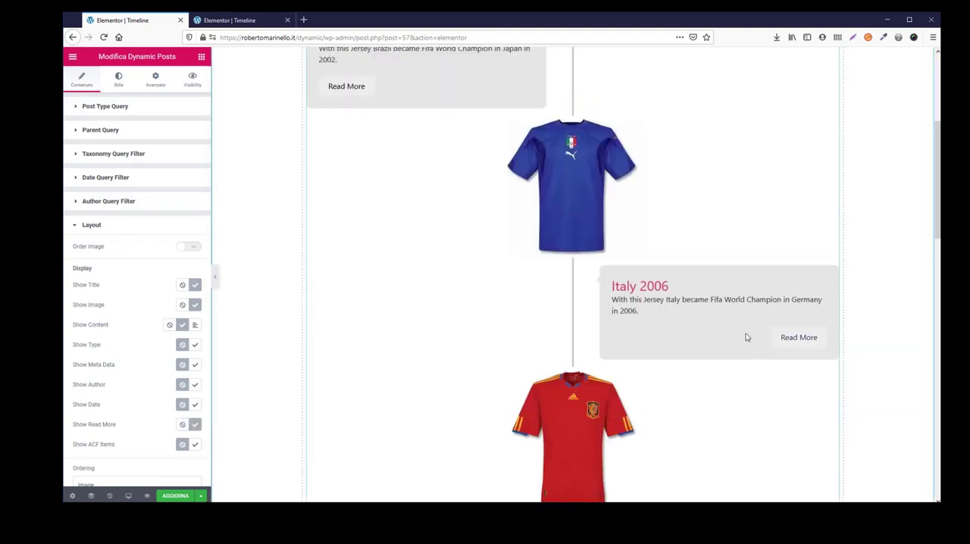
{"action": "scroll", "coordinate": [305, 125], "scroll_direction": "up", "scroll_amount": 5}
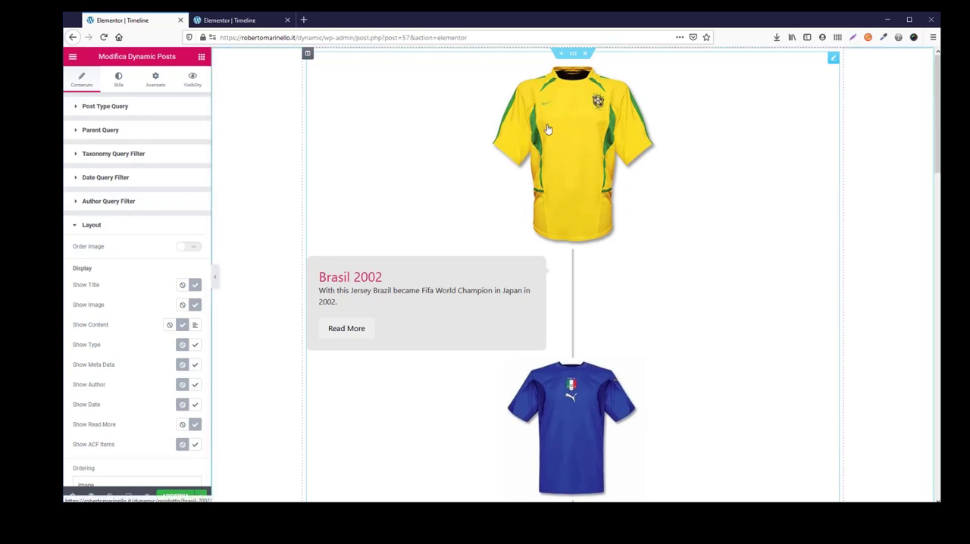
- Set the post images to the Thumbnail 150 x 150 dimensions with size 350, and update the page
{"action": "left_click", "coordinate": [91, 226]}
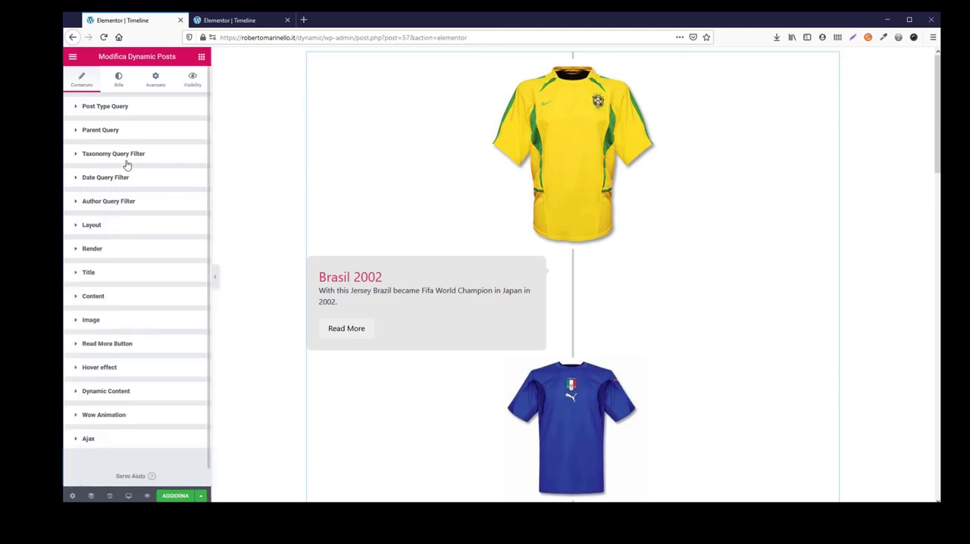
{"action": "left_click", "coordinate": [89, 321]}
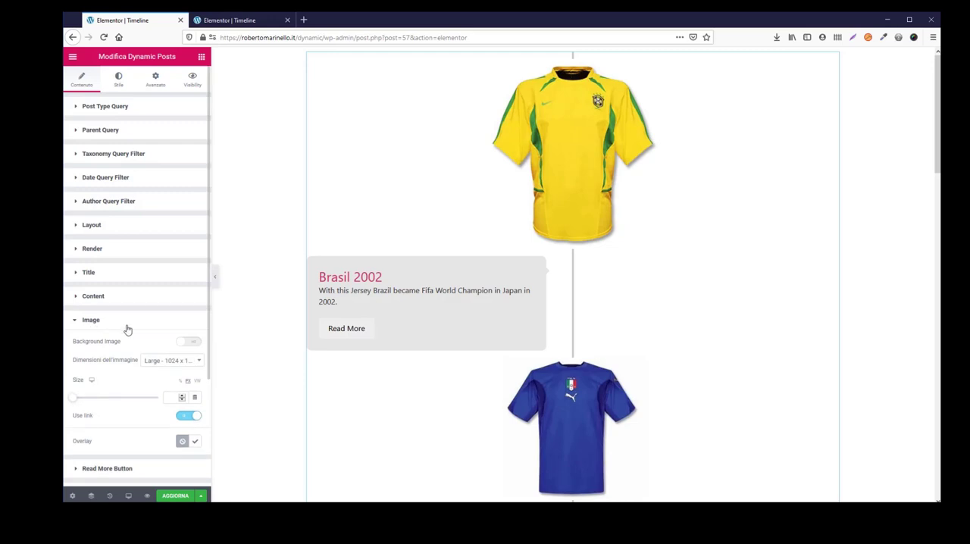
{"action": "left_click", "coordinate": [194, 362]}
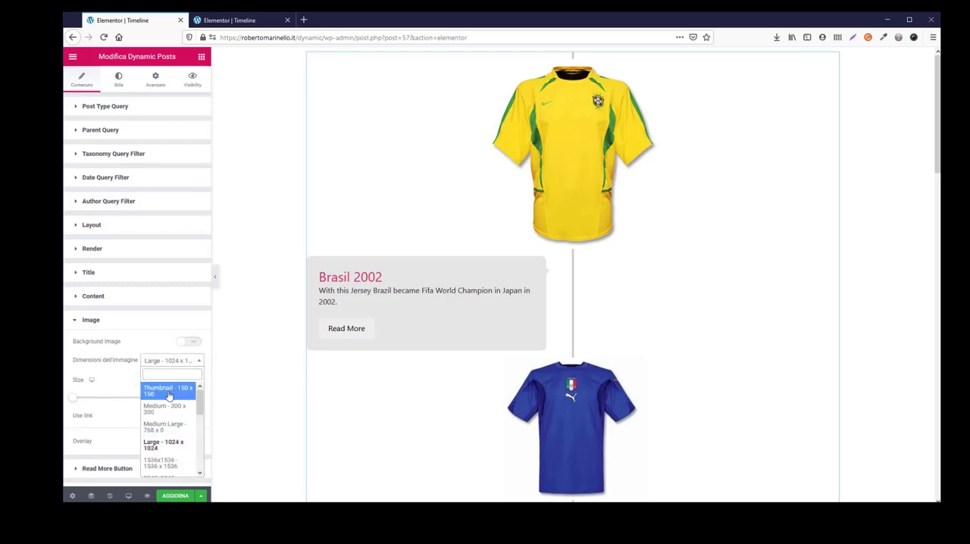
{"action": "left_click", "coordinate": [169, 391]}
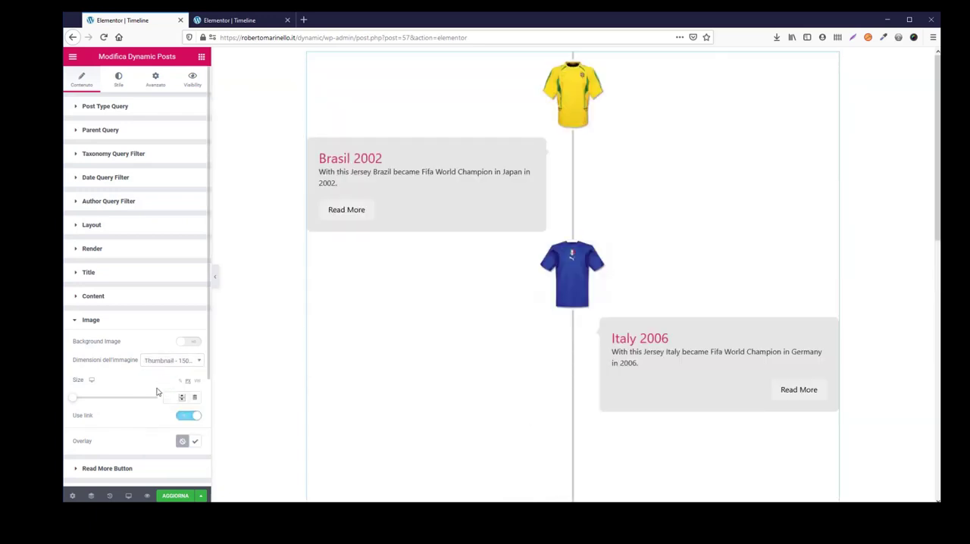
{"action": "left_click", "coordinate": [167, 399]}
{"action": "type", "text": "350"}
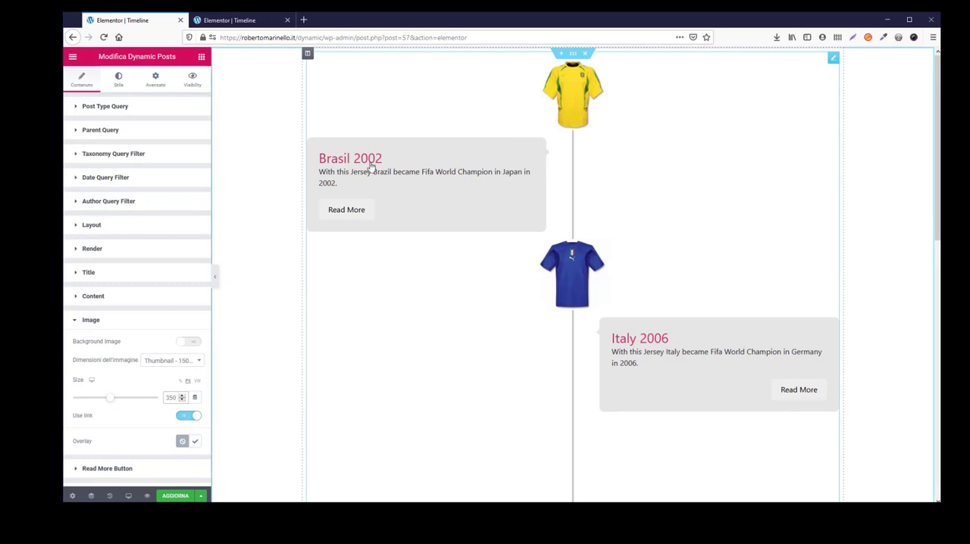
{"action": "left_click", "coordinate": [177, 497]}
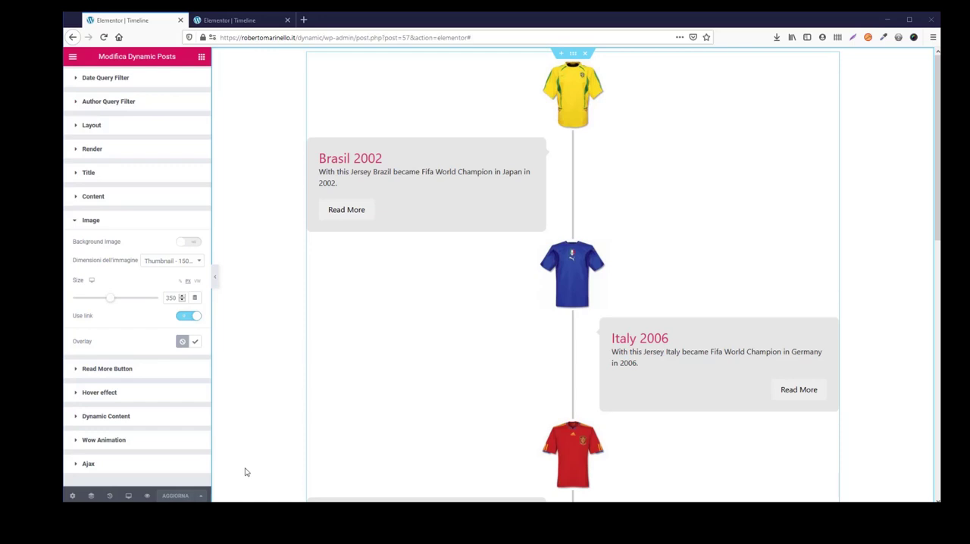
- Set the timeline style's line size to 5 and its row size to 35
{"action": "scroll", "coordinate": [180, 381], "scroll_direction": "up", "scroll_amount": 3}
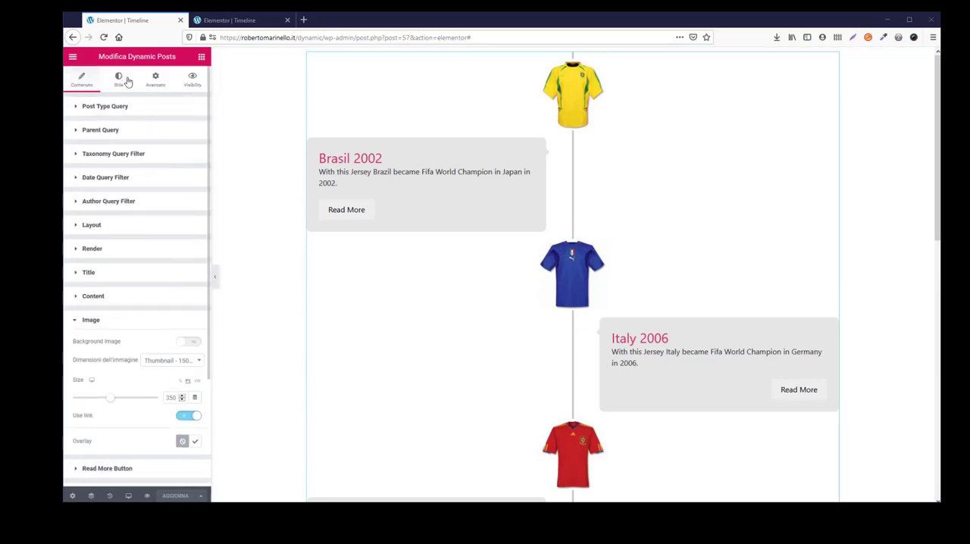
{"action": "left_click", "coordinate": [120, 82]}
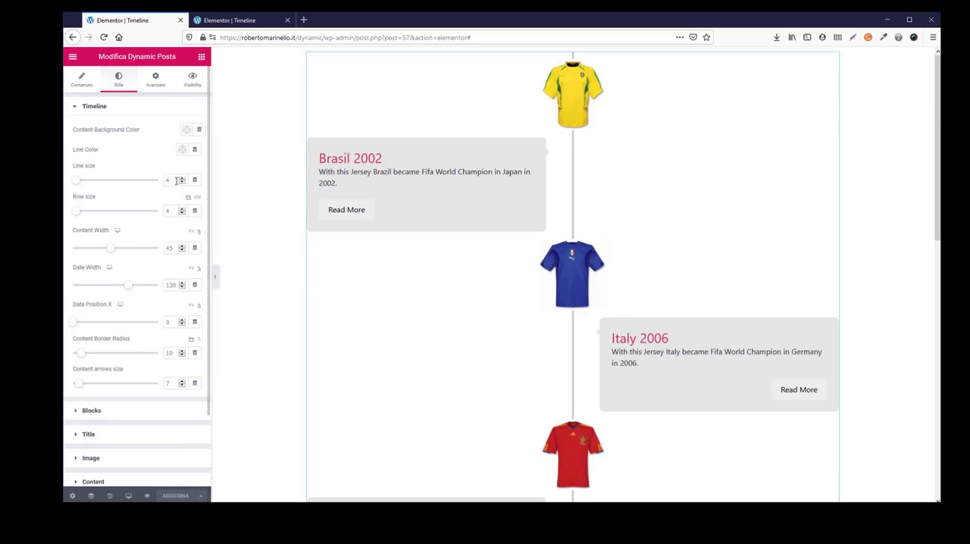
{"action": "double_click", "coordinate": [177, 180]}
{"action": "type", "text": "5"}
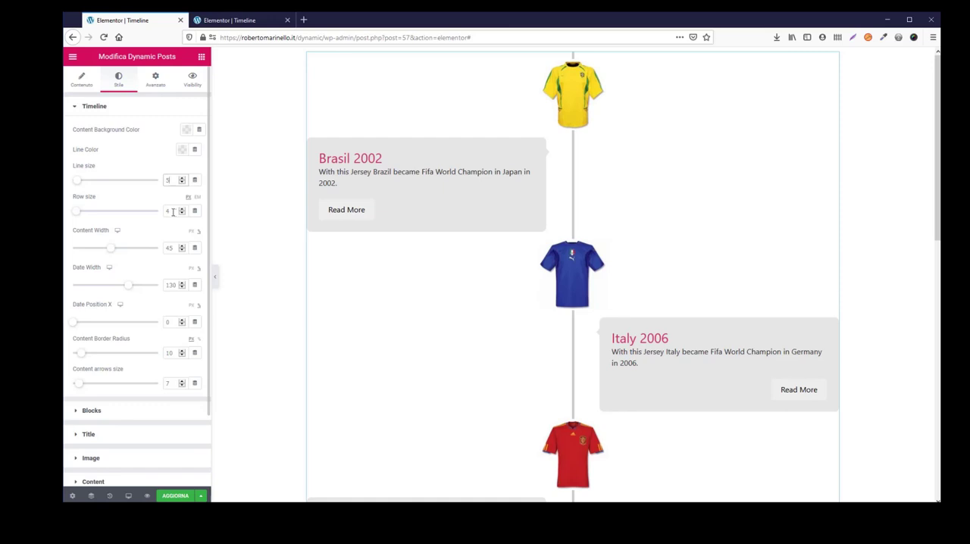
{"action": "double_click", "coordinate": [172, 213]}
{"action": "type", "text": "35"}
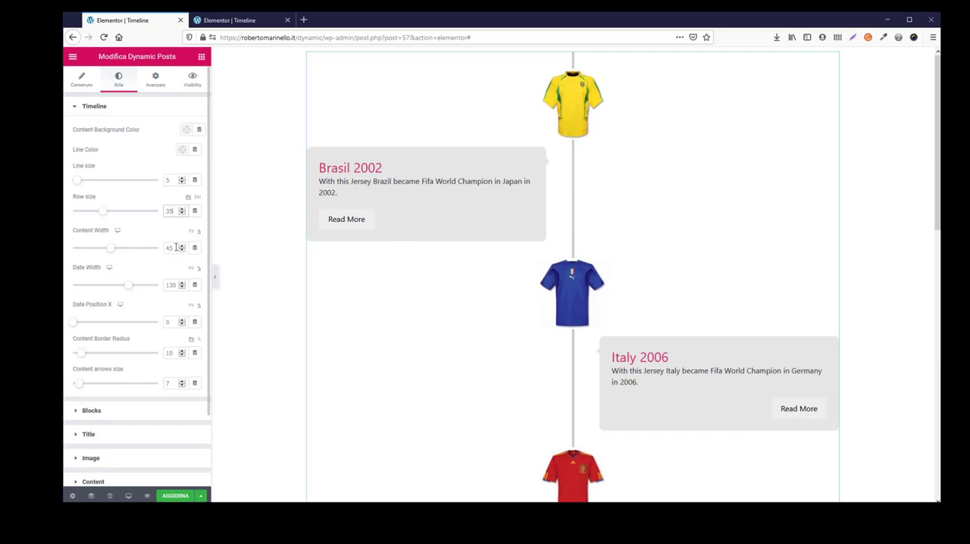
- Set the timeline's content width to 35, date position X to 30 and content arrows size to 15, and update the page
{"action": "double_click", "coordinate": [174, 247]}
{"action": "type", "text": "35"}
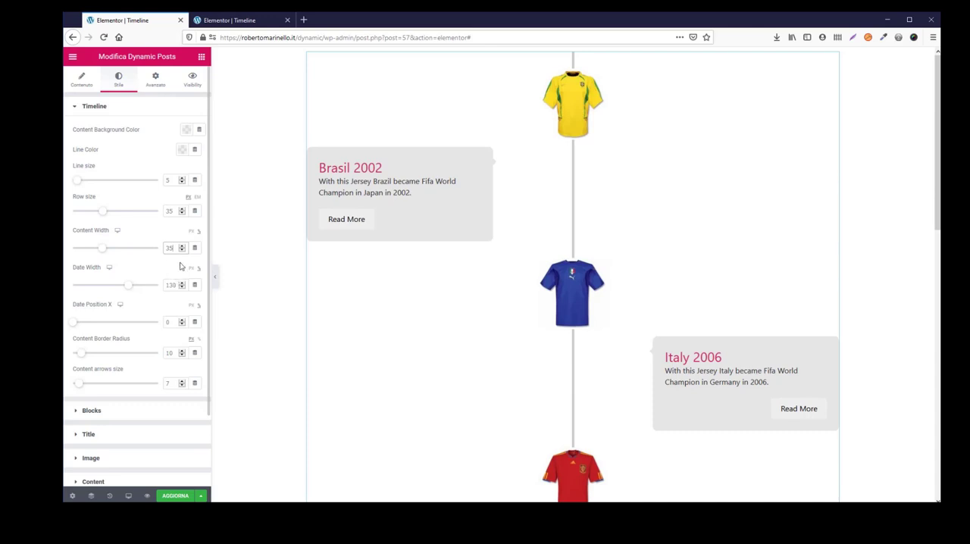
{"action": "double_click", "coordinate": [170, 321]}
{"action": "type", "text": "30"}
{"action": "double_click", "coordinate": [174, 383]}
{"action": "type", "text": "15"}
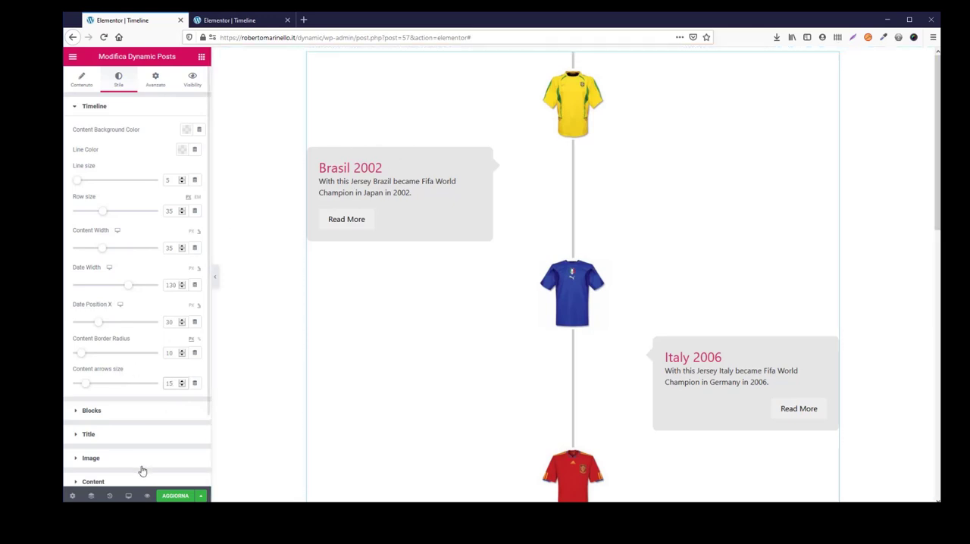
{"action": "left_click", "coordinate": [174, 497]}
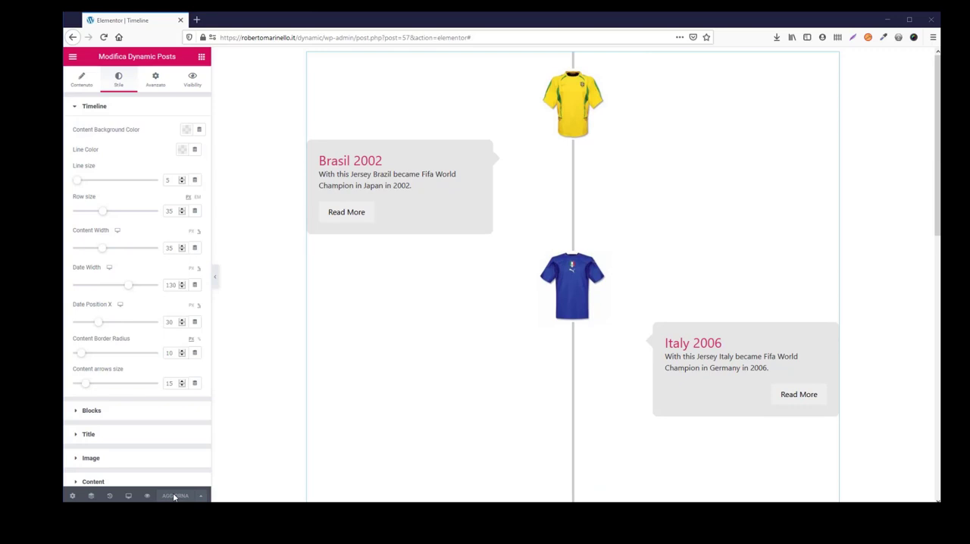
- Enable the WOW animation for the timeline posts and update the page
{"action": "left_click", "coordinate": [82, 86]}
{"action": "scroll", "coordinate": [146, 358], "scroll_direction": "down", "scroll_amount": 5}
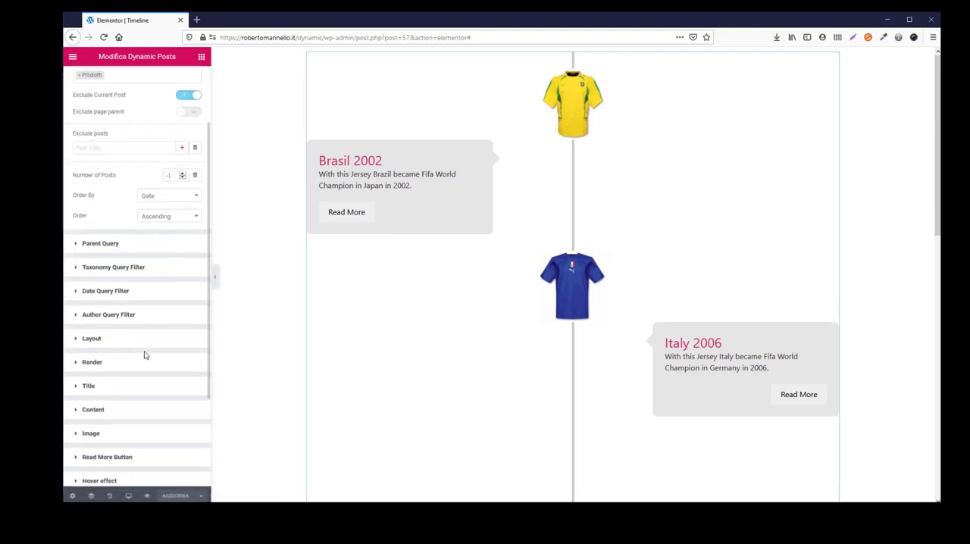
{"action": "scroll", "coordinate": [163, 409], "scroll_direction": "down", "scroll_amount": 2}
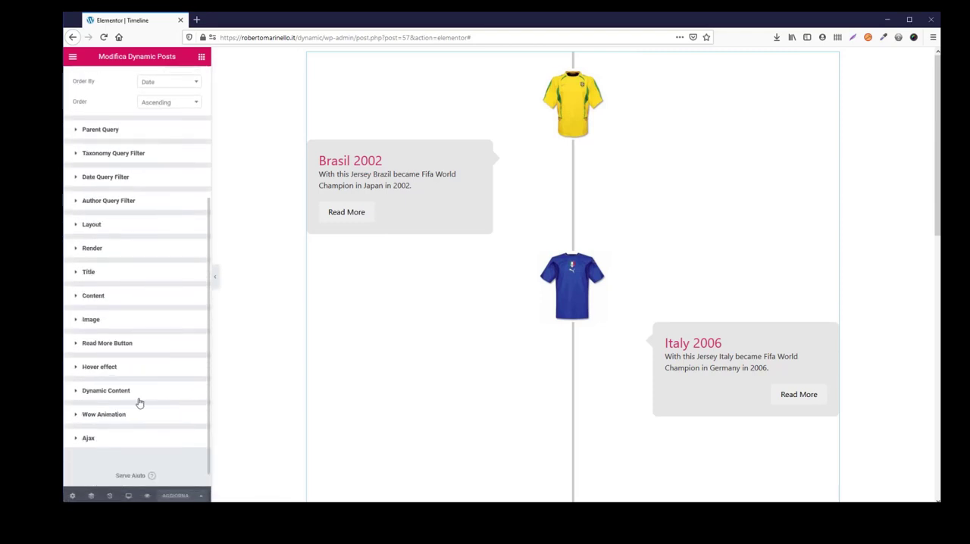
{"action": "left_click", "coordinate": [123, 416]}
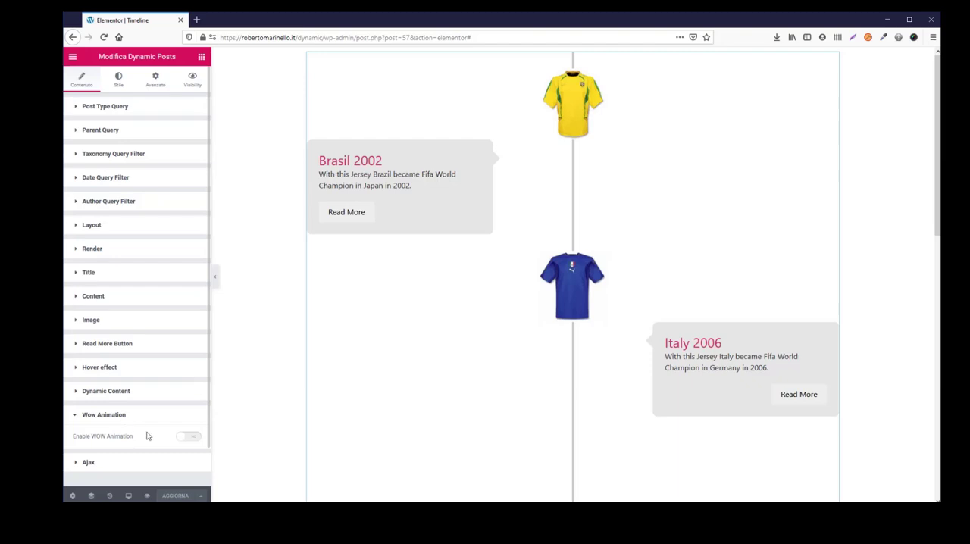
{"action": "left_click", "coordinate": [189, 439]}
{"action": "scroll", "coordinate": [139, 470], "scroll_direction": "down", "scroll_amount": 2}
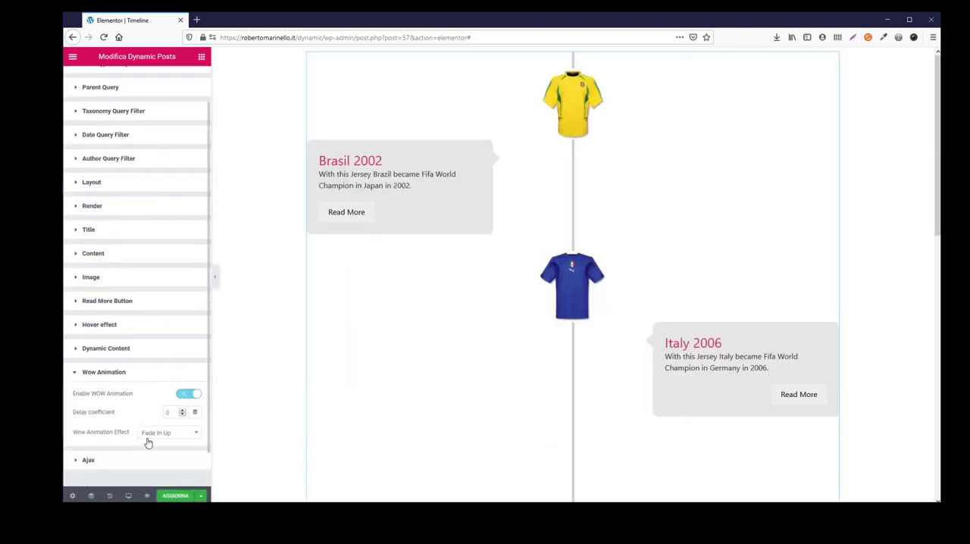
{"action": "left_click", "coordinate": [176, 496]}
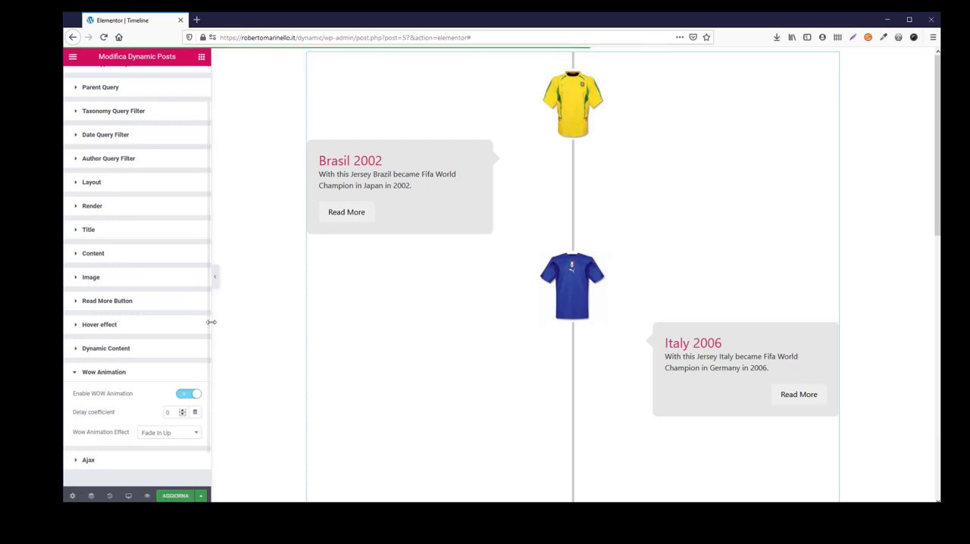
- Set the text color of the timeline item titles to the dark grey swatch #54595F
{"action": "scroll", "coordinate": [209, 346], "scroll_direction": "up", "scroll_amount": 1}
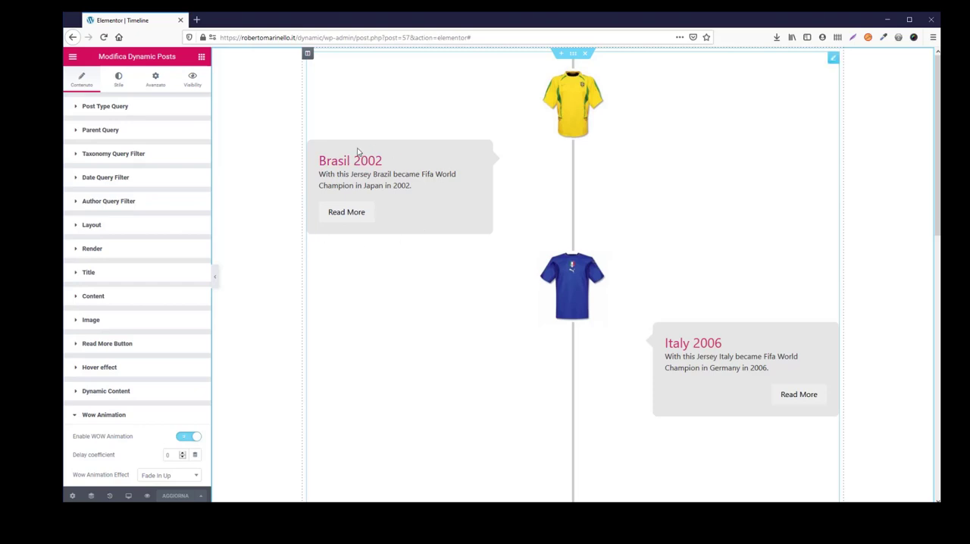
{"action": "left_click", "coordinate": [118, 81]}
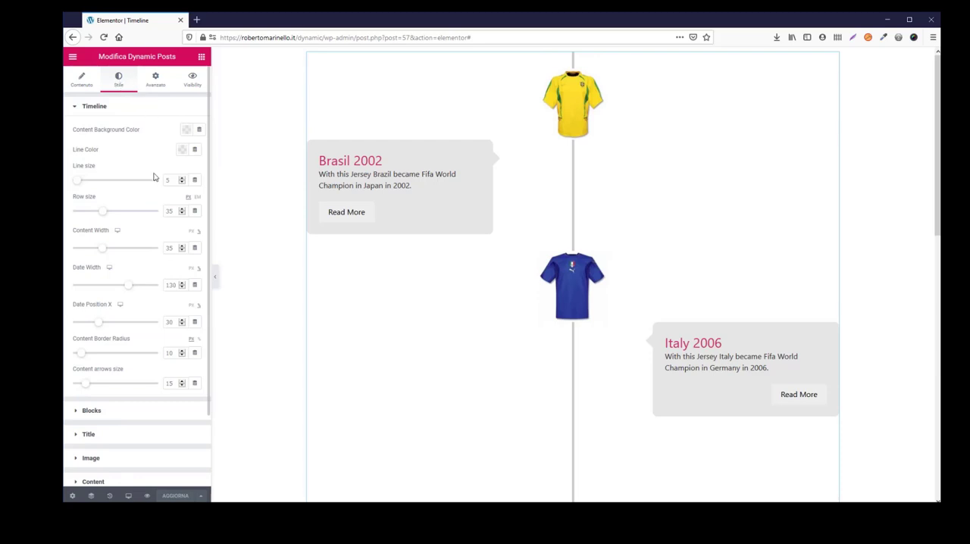
{"action": "left_click", "coordinate": [90, 434]}
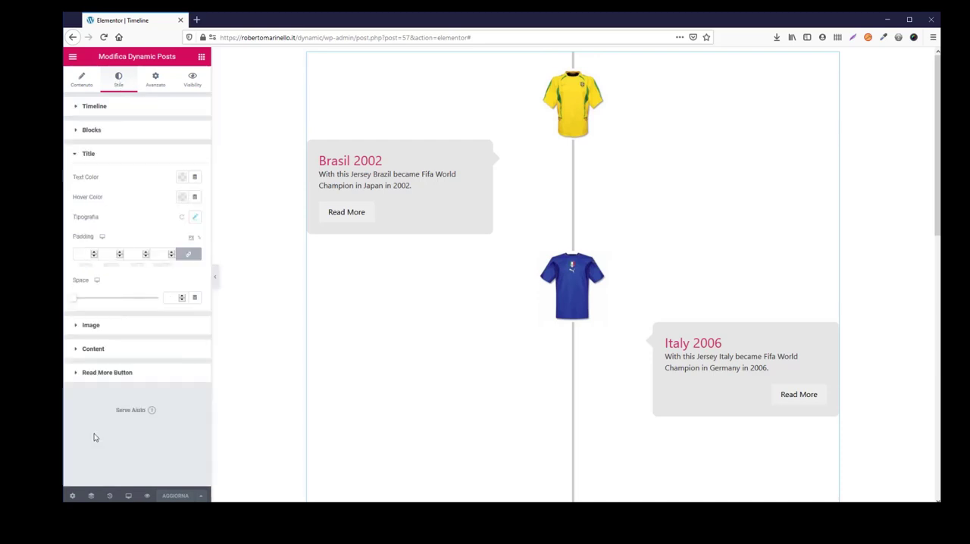
{"action": "left_click", "coordinate": [182, 176]}
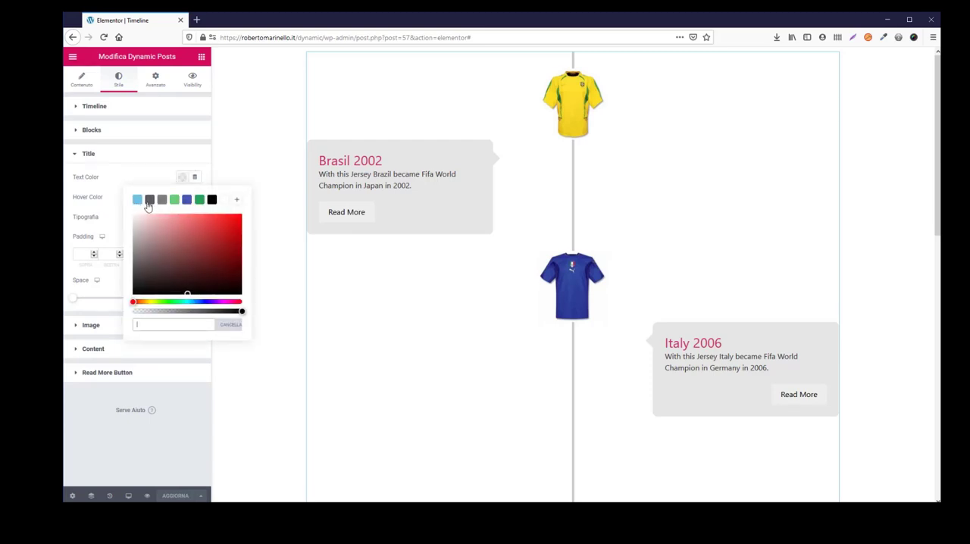
{"action": "left_click", "coordinate": [148, 200]}
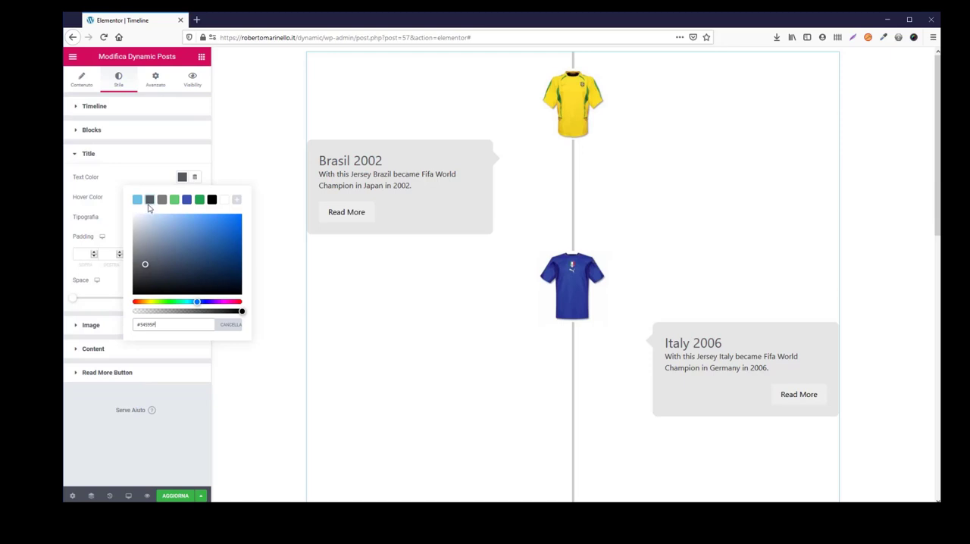
{"action": "left_click", "coordinate": [113, 218]}
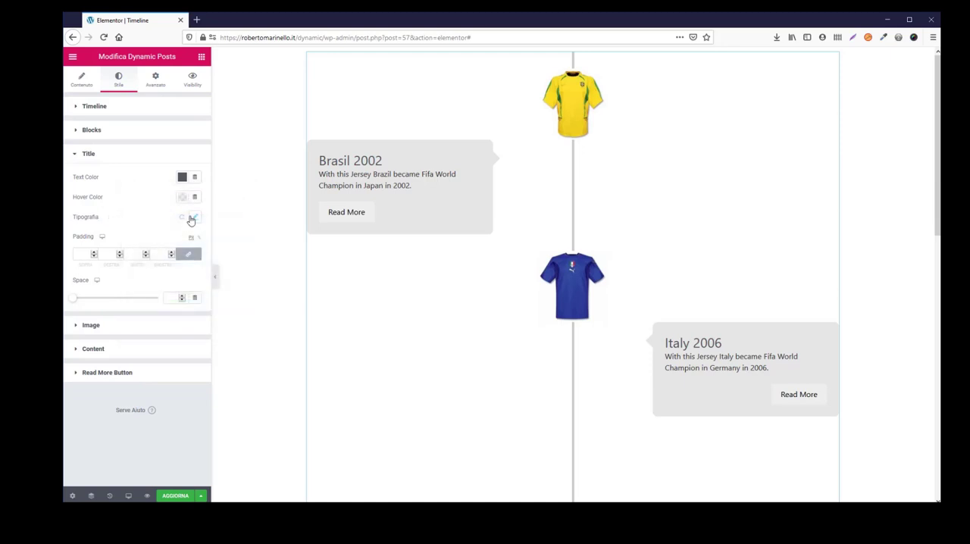
- Set the title typography to the Nunito font family with weight 700
{"action": "left_click", "coordinate": [192, 218]}
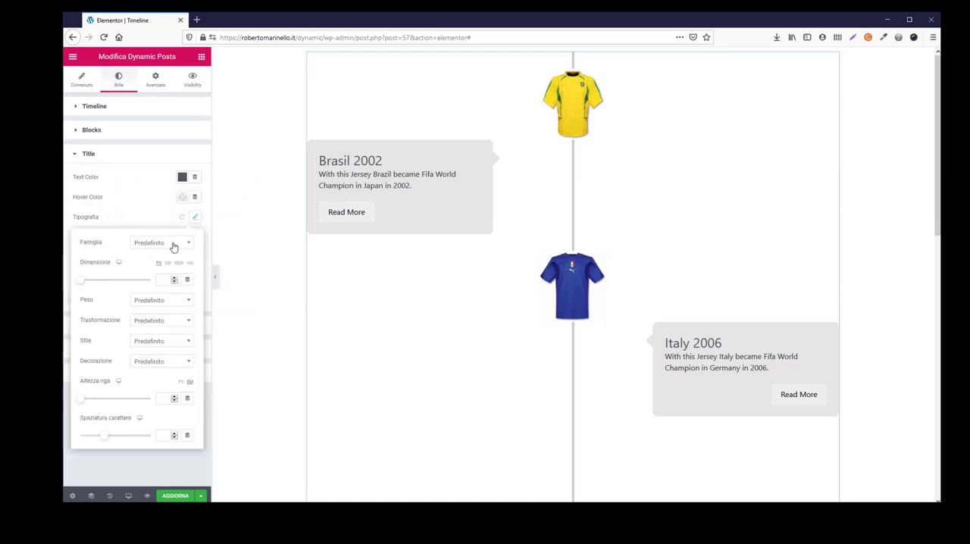
{"action": "left_click", "coordinate": [174, 244]}
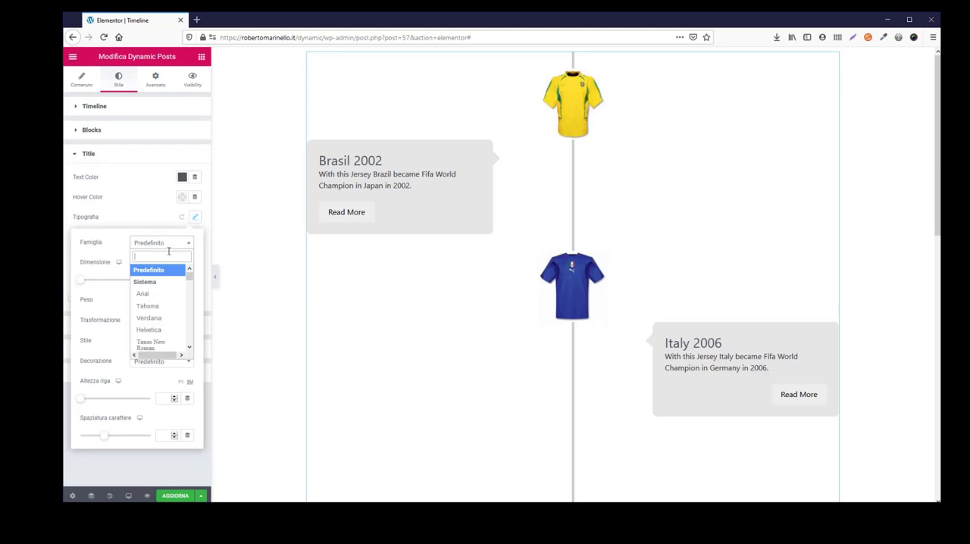
{"action": "type", "text": "nuni"}
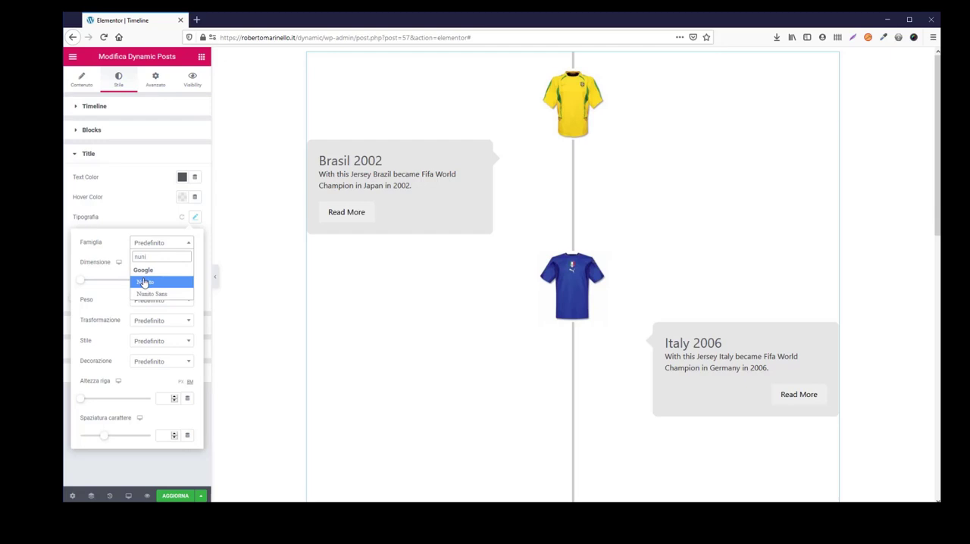
{"action": "left_click", "coordinate": [144, 283]}
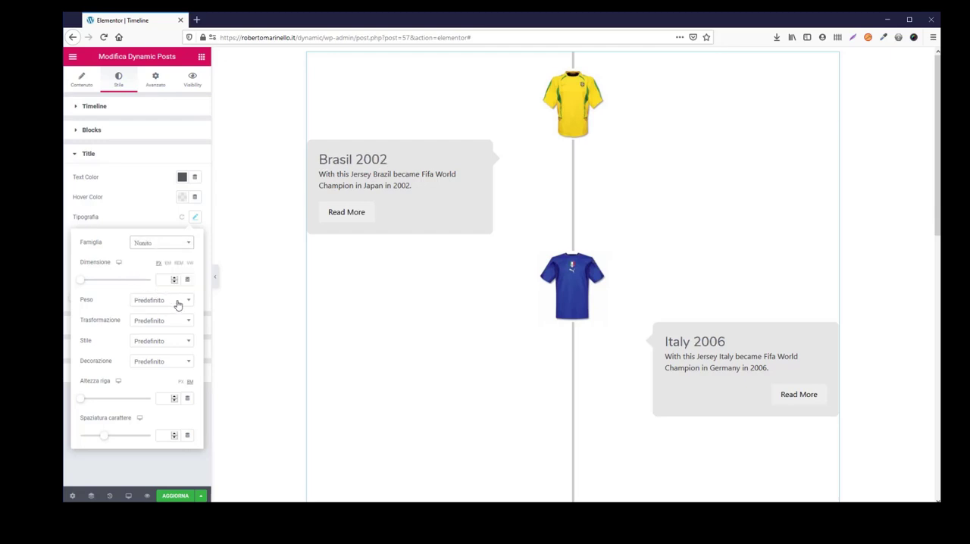
{"action": "left_click", "coordinate": [177, 303]}
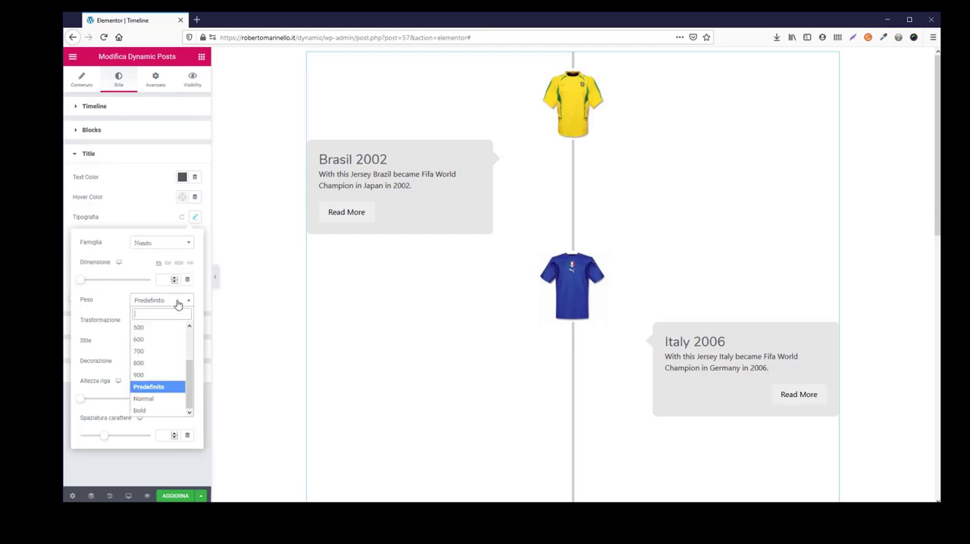
{"action": "left_click", "coordinate": [154, 353]}
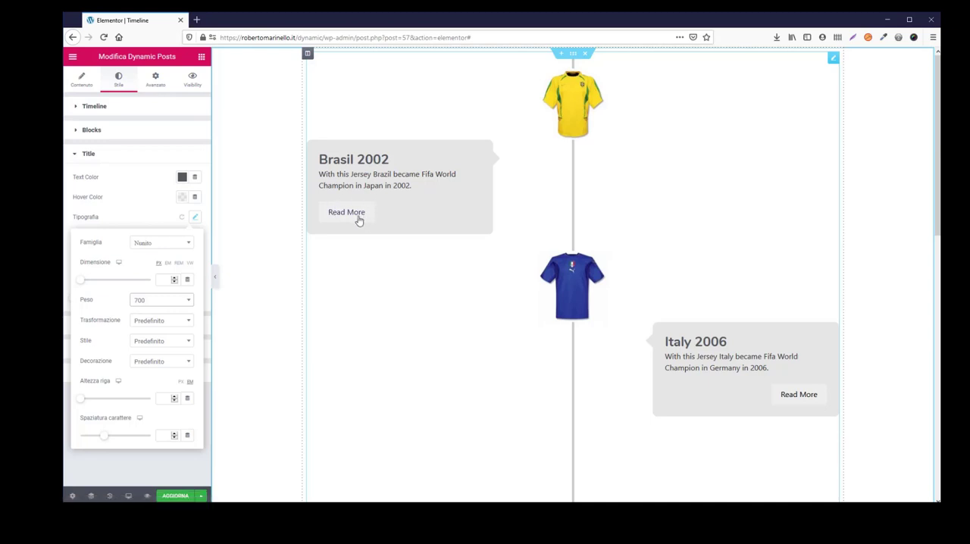
{"action": "left_click", "coordinate": [194, 219]}
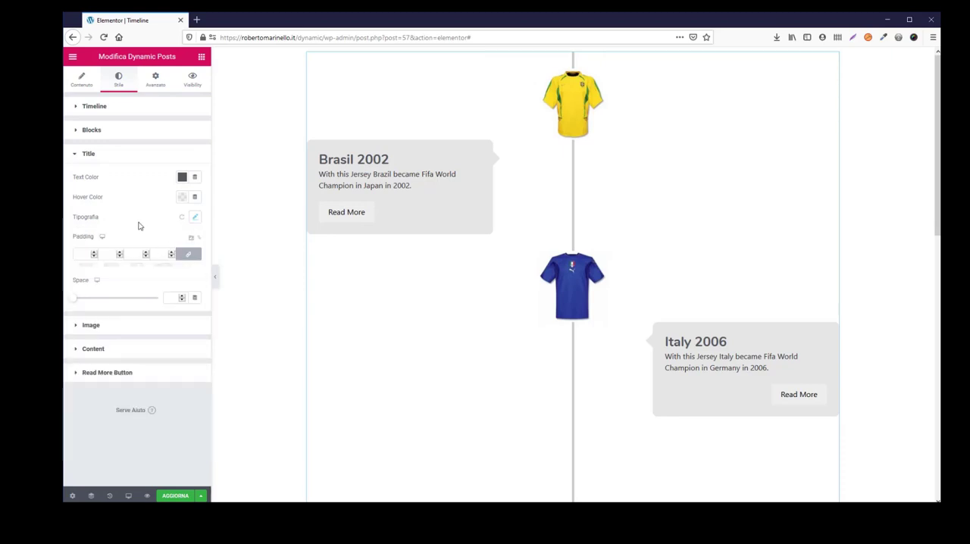
- Give the Read More button a green #23A455 background and a white text color
{"action": "left_click", "coordinate": [107, 372]}
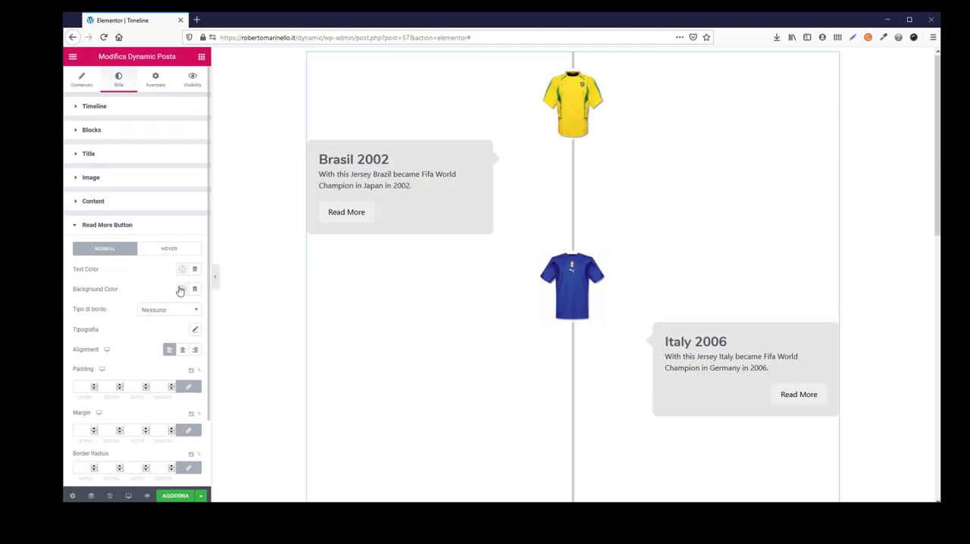
{"action": "left_click", "coordinate": [182, 288]}
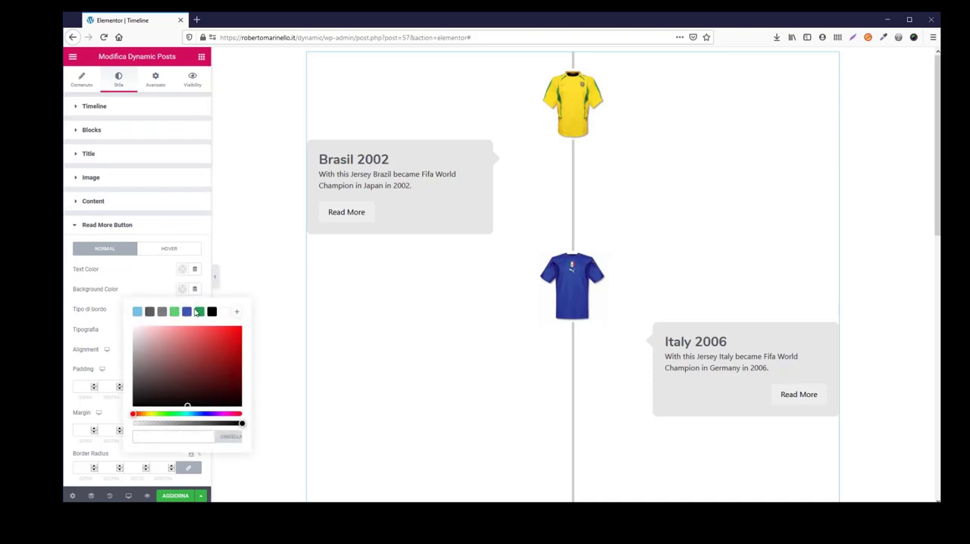
{"action": "left_click", "coordinate": [200, 311]}
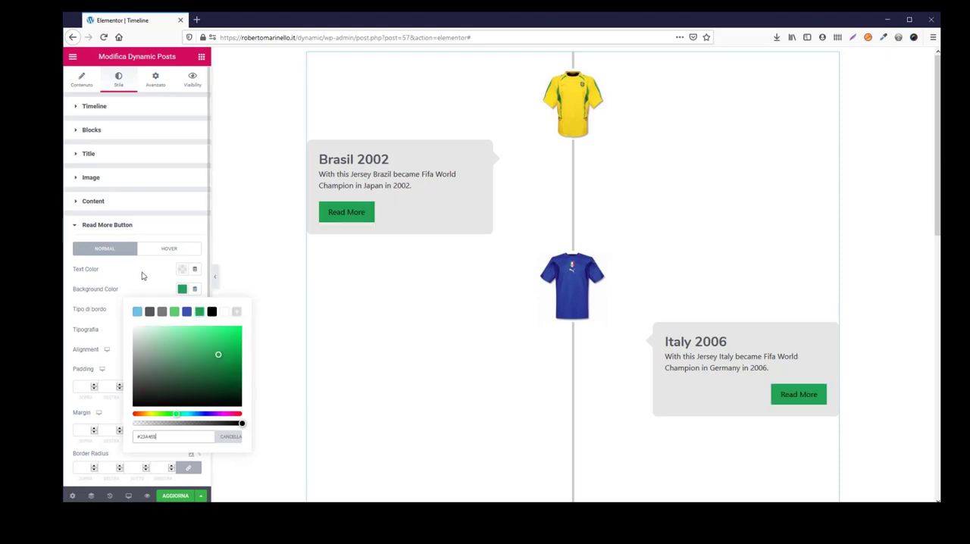
{"action": "left_click", "coordinate": [181, 269]}
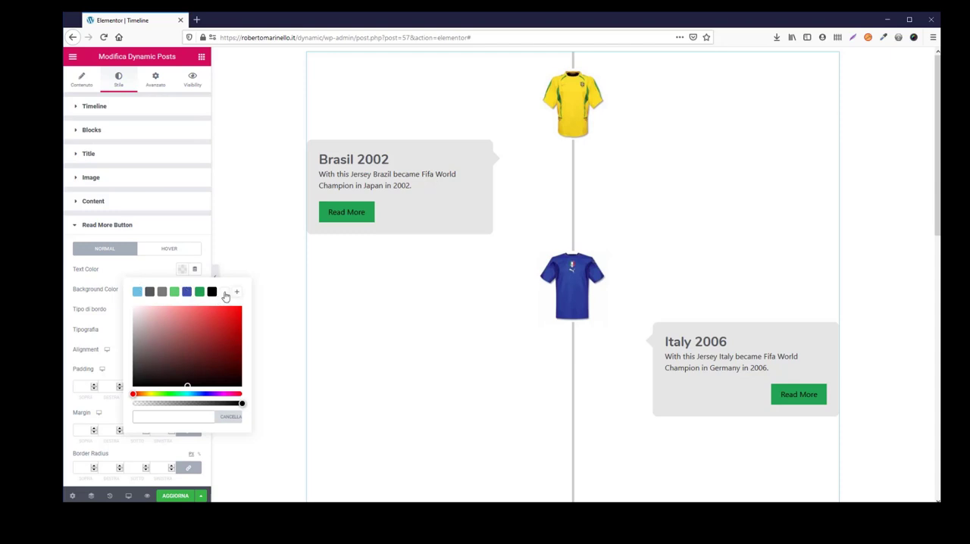
{"action": "left_click", "coordinate": [230, 295]}
{"action": "left_click", "coordinate": [144, 271]}
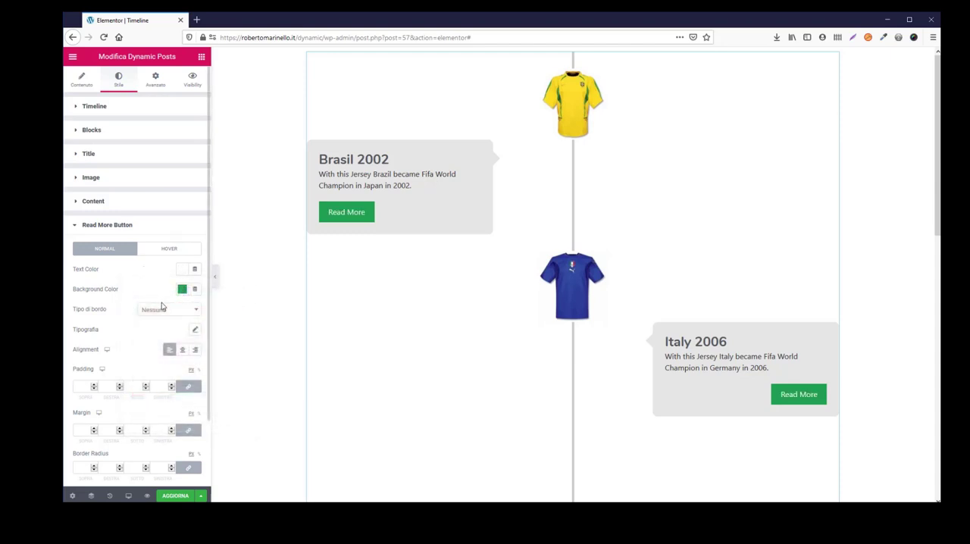
- Set the Read More button's font weight to 700 and update the page
{"action": "left_click", "coordinate": [194, 330]}
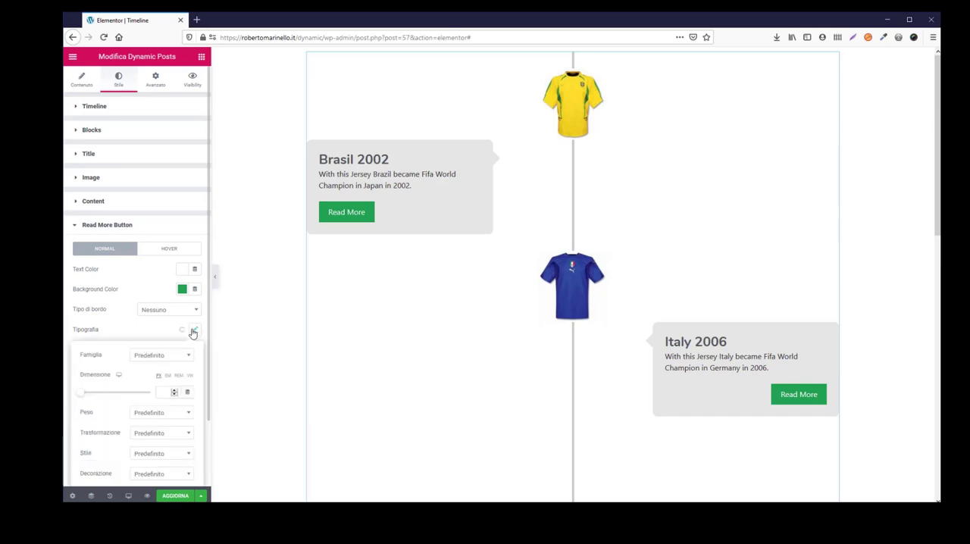
{"action": "left_click", "coordinate": [172, 414]}
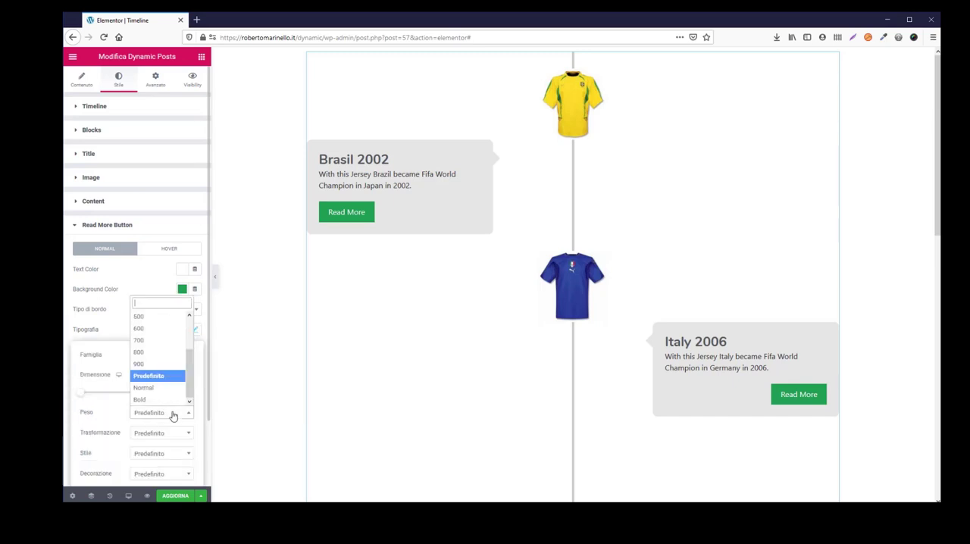
{"action": "left_click", "coordinate": [159, 340]}
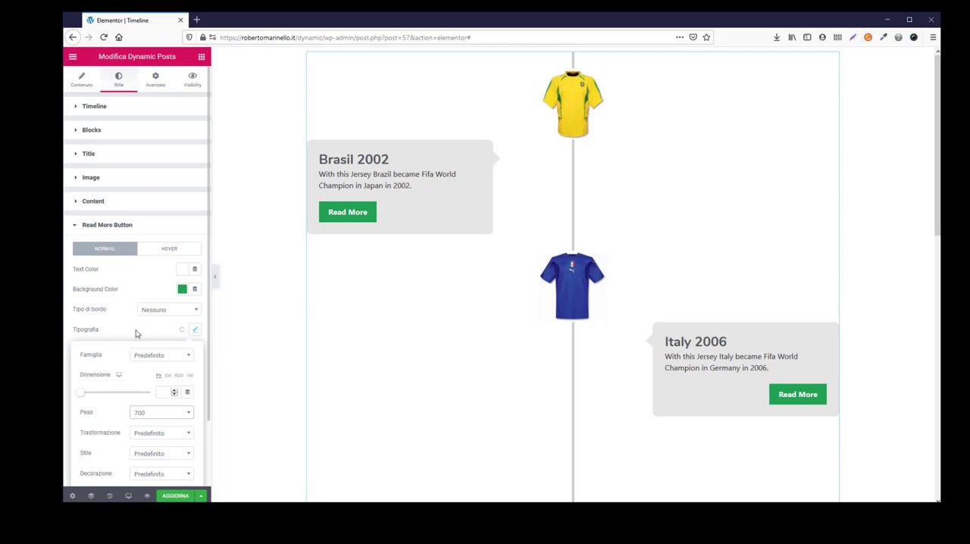
{"action": "left_click", "coordinate": [179, 496]}
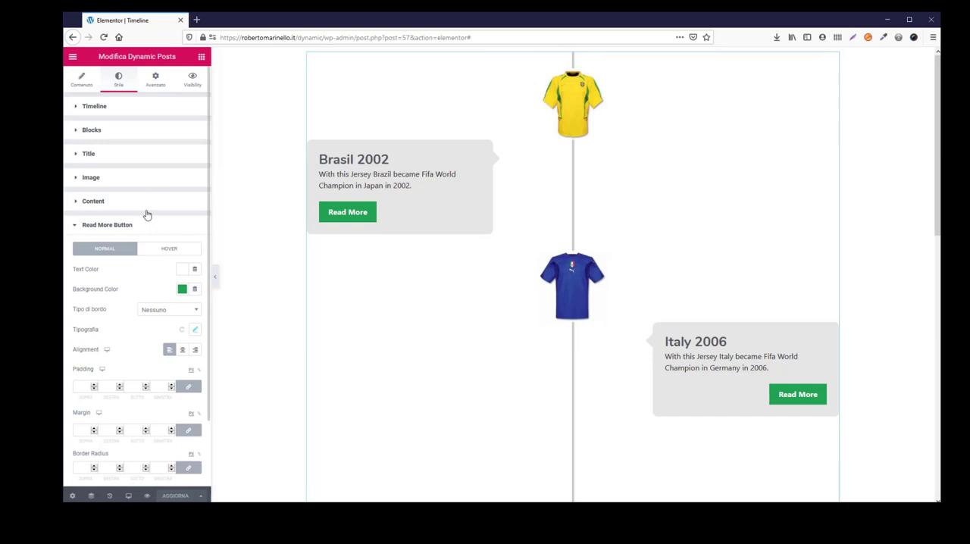
- Change the Read More button's text to BUY NOW and update the page
{"action": "left_click", "coordinate": [82, 88]}
{"action": "scroll", "coordinate": [143, 293], "scroll_direction": "down", "scroll_amount": 3}
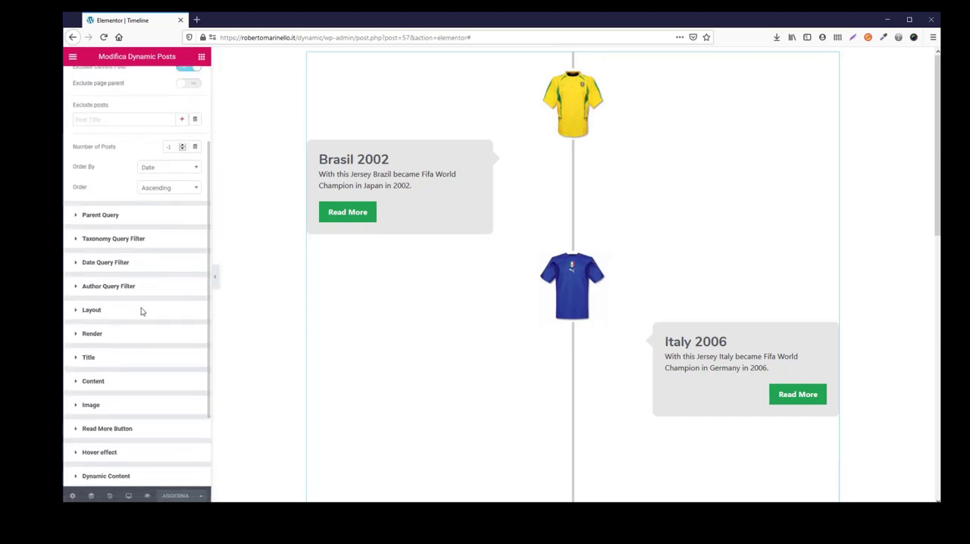
{"action": "scroll", "coordinate": [140, 310], "scroll_direction": "down", "scroll_amount": 3}
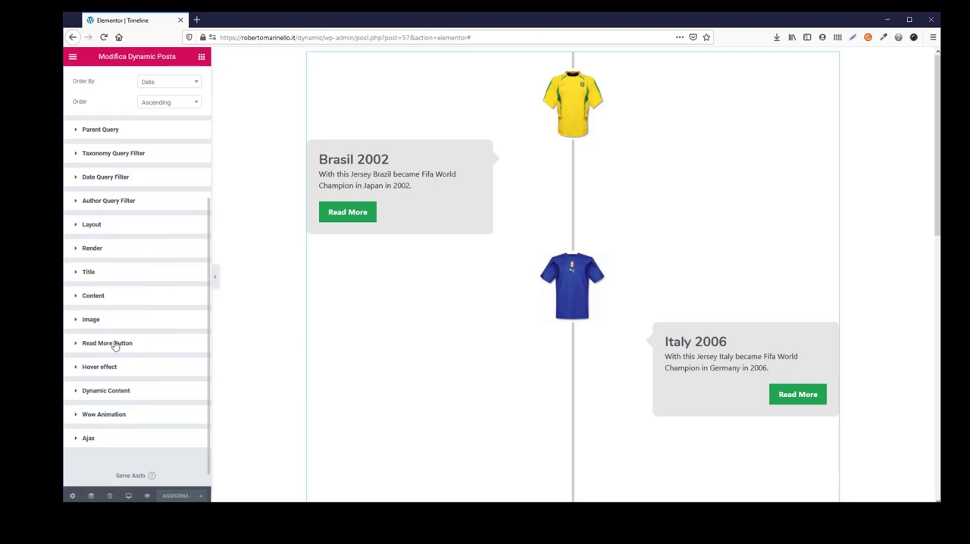
{"action": "left_click", "coordinate": [114, 343]}
{"action": "left_click_drag", "start_coordinate": [180, 366], "coordinate": [83, 362]}
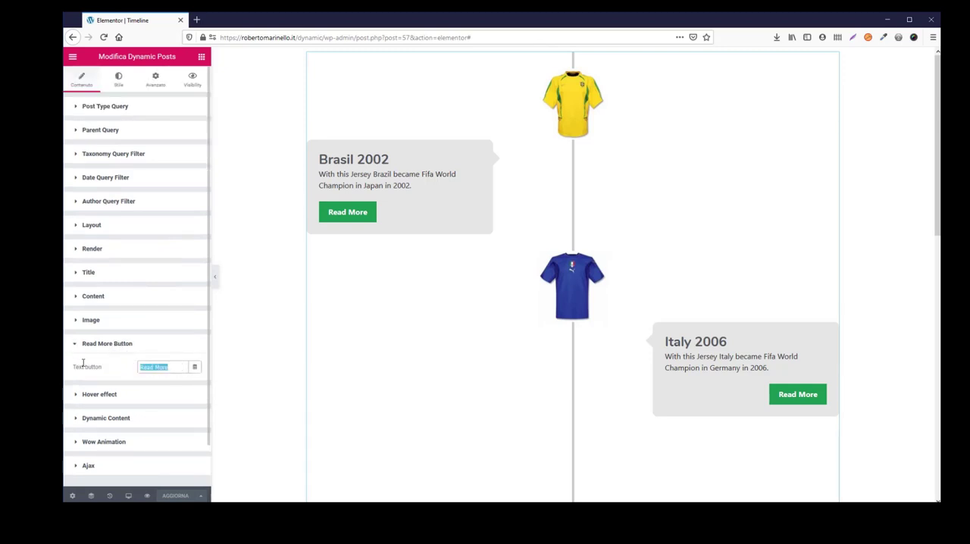
{"action": "type", "text": "B"}
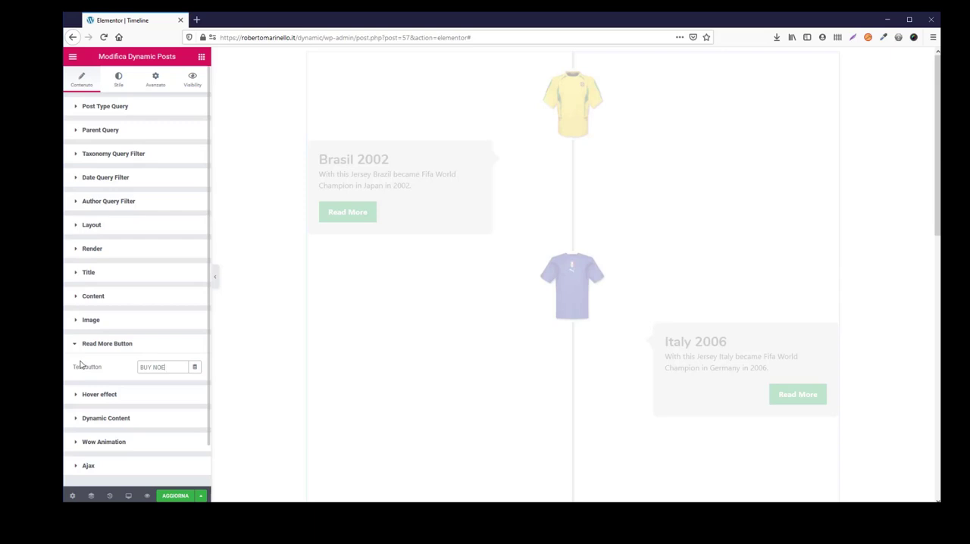
{"action": "type", "text": "UY NOE"}
{"action": "key", "text": "BackSpace"}
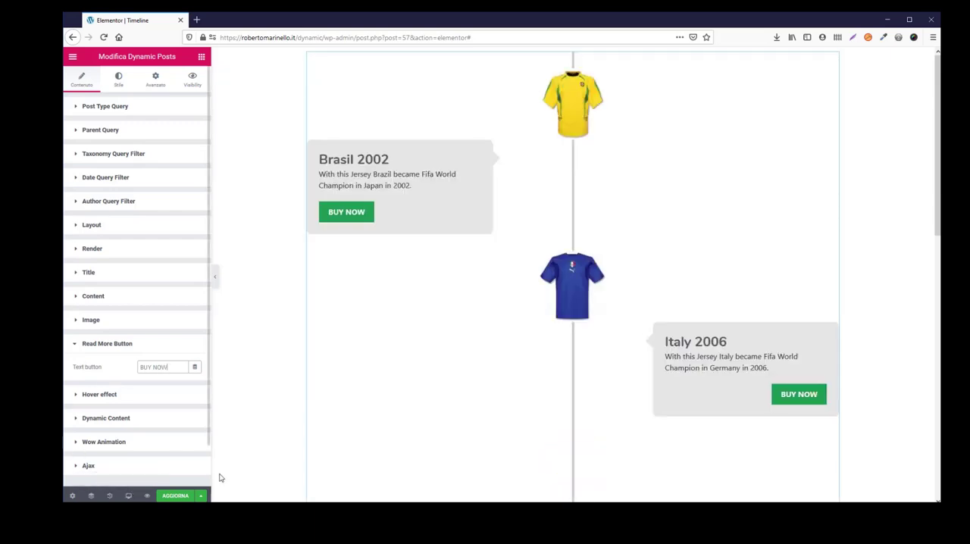
{"action": "left_click", "coordinate": [173, 497]}
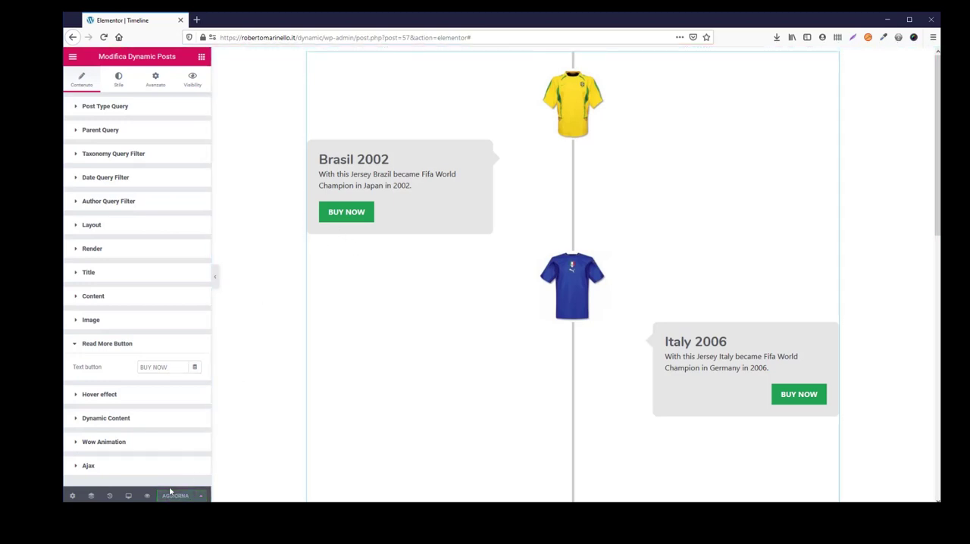
- Preview the Timeline page and look through all its items from Brasil 2002 to France 2018 and back
{"action": "left_click", "coordinate": [147, 497]}
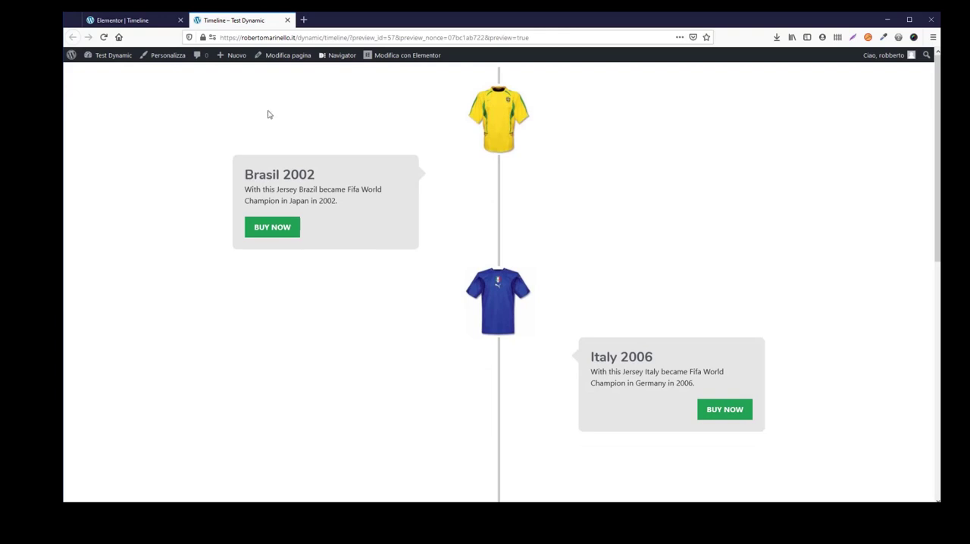
{"action": "scroll", "coordinate": [370, 121], "scroll_direction": "down", "scroll_amount": 5}
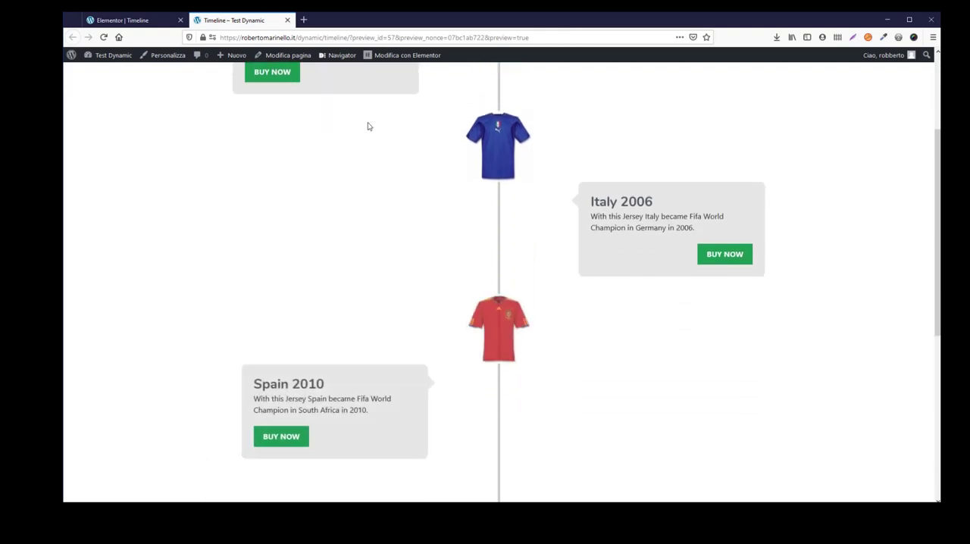
{"action": "scroll", "coordinate": [366, 131], "scroll_direction": "down", "scroll_amount": 4}
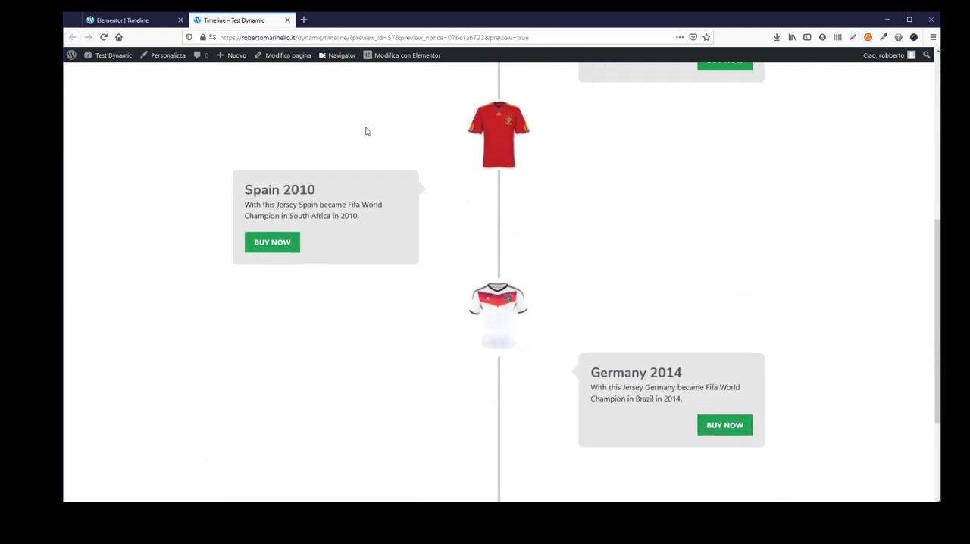
{"action": "scroll", "coordinate": [366, 132], "scroll_direction": "down", "scroll_amount": 1}
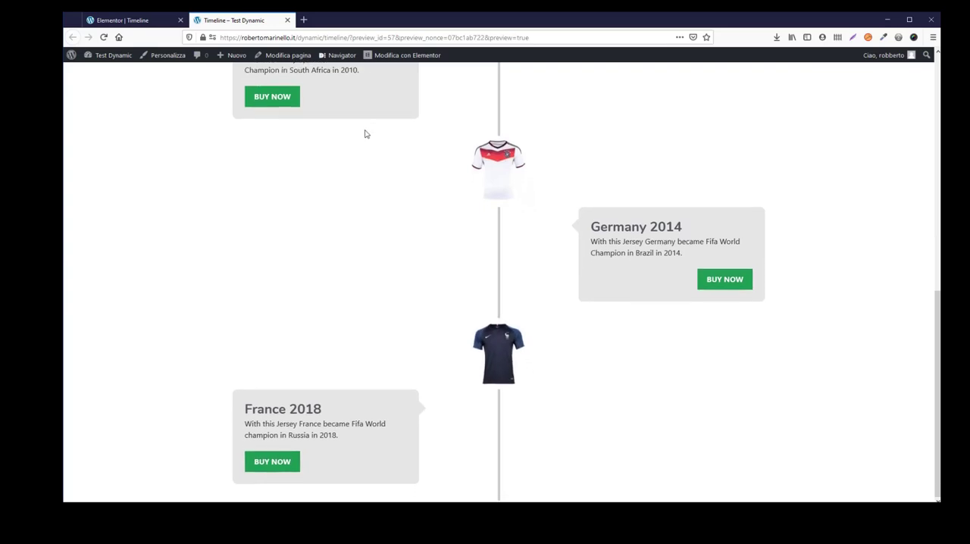
{"action": "scroll", "coordinate": [392, 205], "scroll_direction": "up", "scroll_amount": 4}
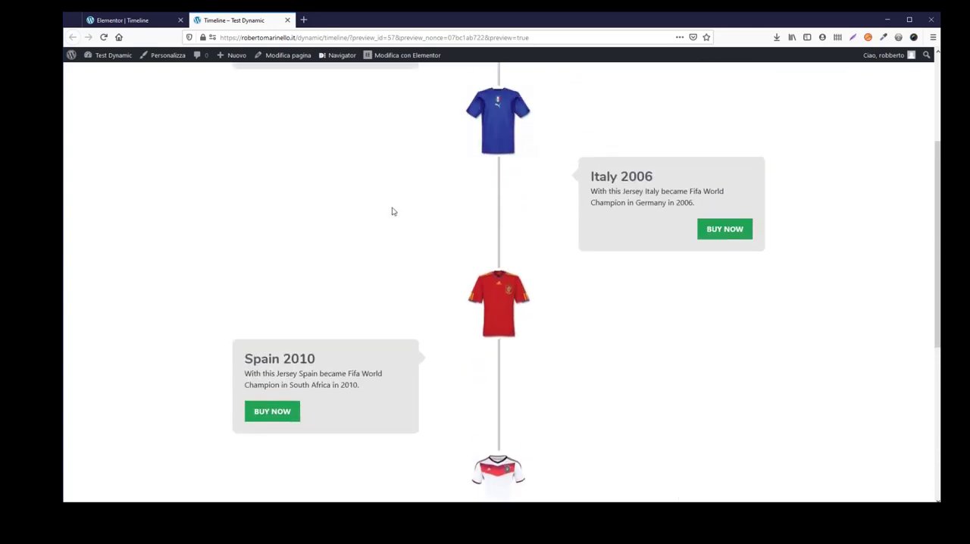
{"action": "scroll", "coordinate": [391, 213], "scroll_direction": "up", "scroll_amount": 3}
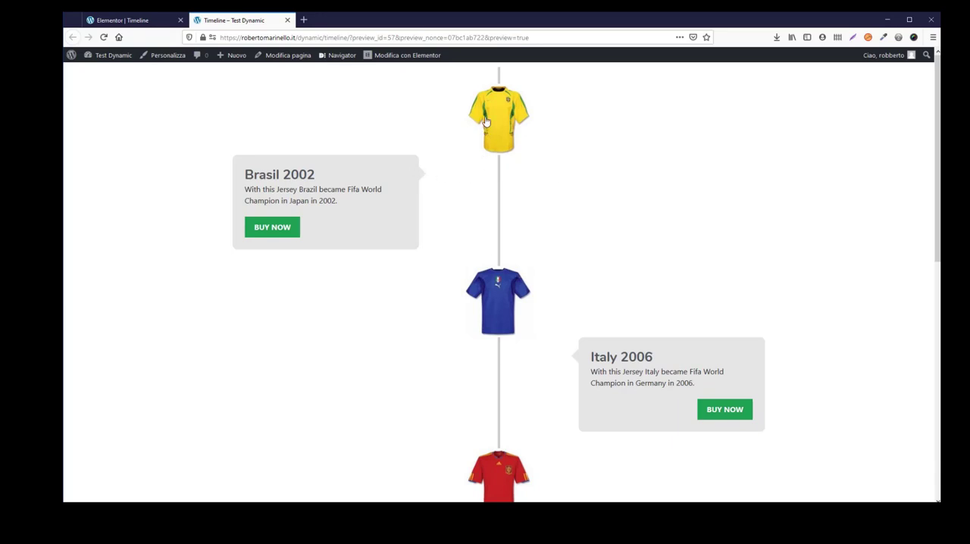
- Return to the Elementor editor, set the timeline image's Space style value to -100, and update the page
{"action": "left_click", "coordinate": [144, 21]}
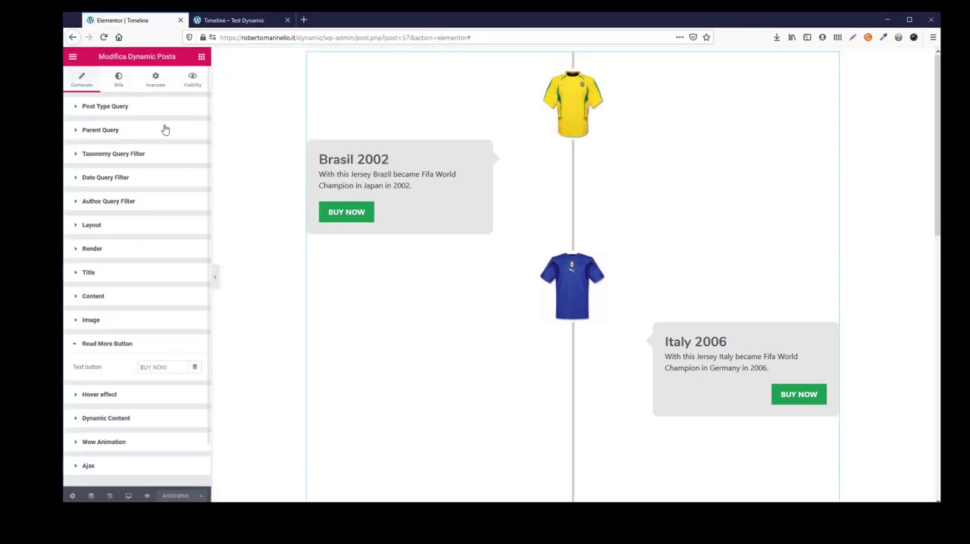
{"action": "left_click", "coordinate": [118, 79]}
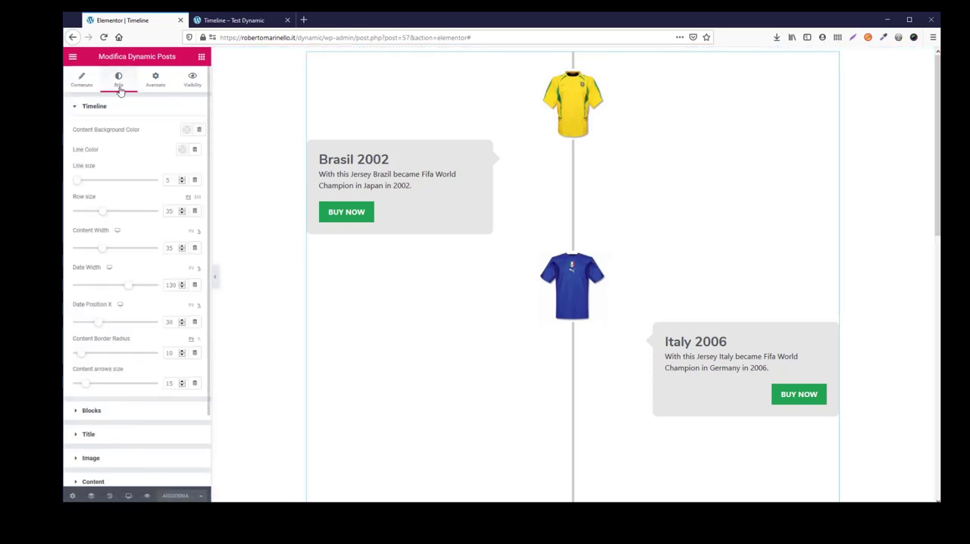
{"action": "left_click", "coordinate": [91, 458]}
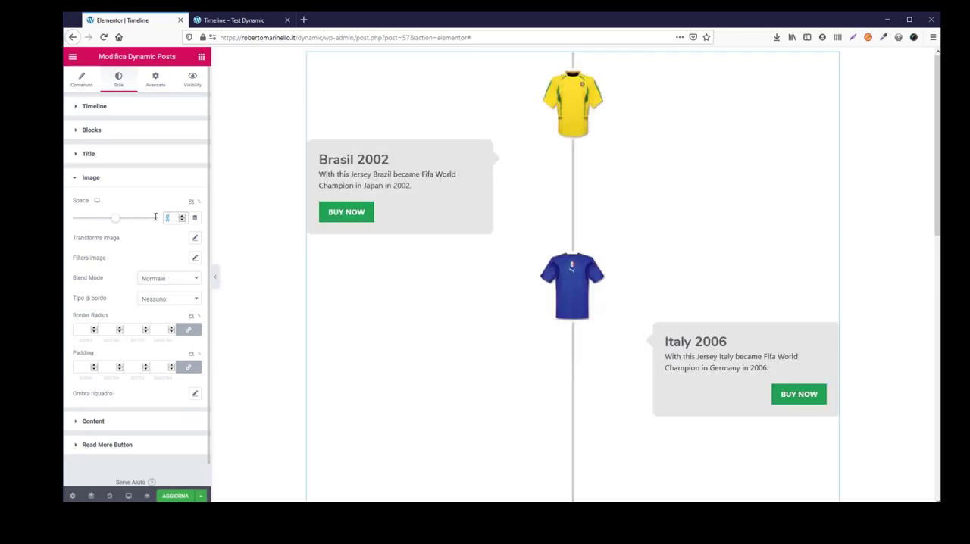
{"action": "type", "text": "-"}
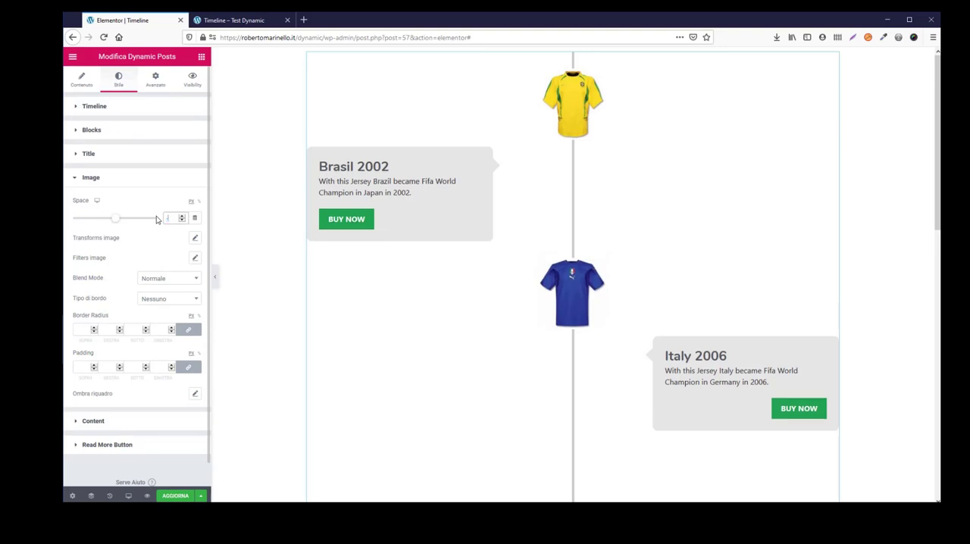
{"action": "type", "text": "100"}
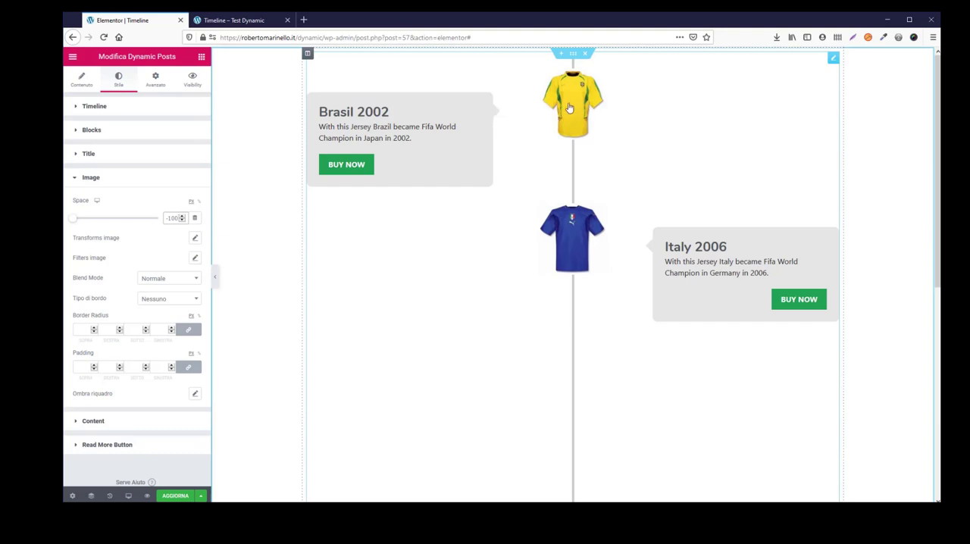
{"action": "left_click", "coordinate": [175, 496]}
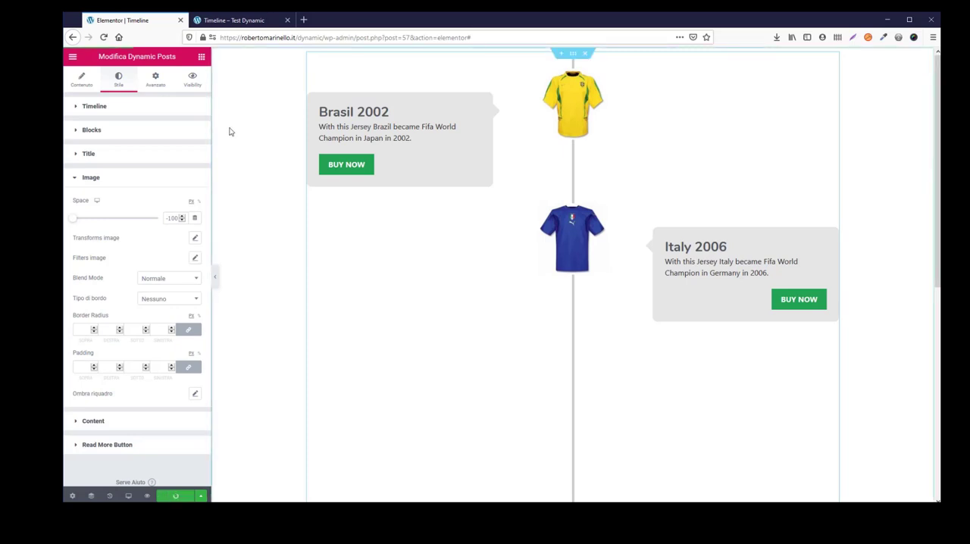
- Review the updated timeline in the page preview, then test Italy 2006's BUY NOW link and return from the product page
{"action": "left_click", "coordinate": [238, 20]}
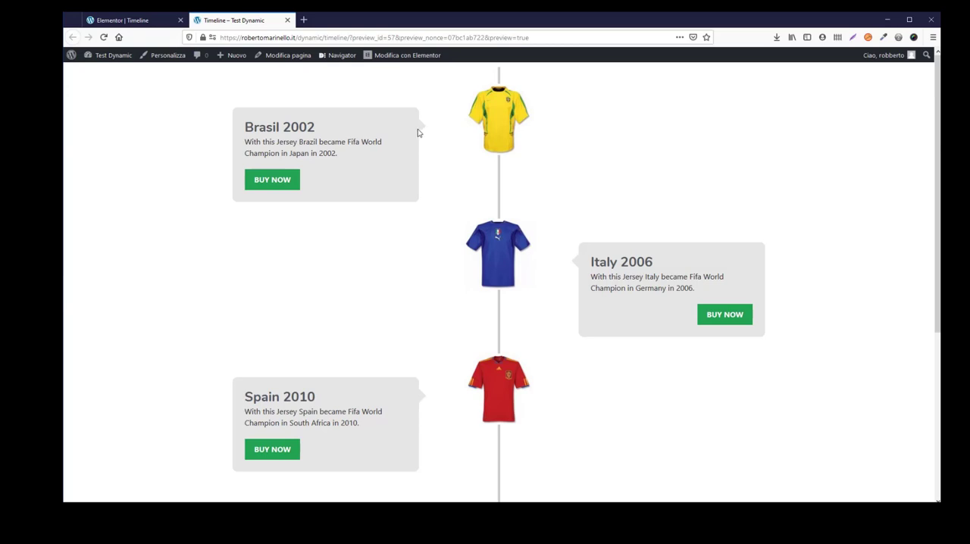
{"action": "scroll", "coordinate": [462, 189], "scroll_direction": "down", "scroll_amount": 2}
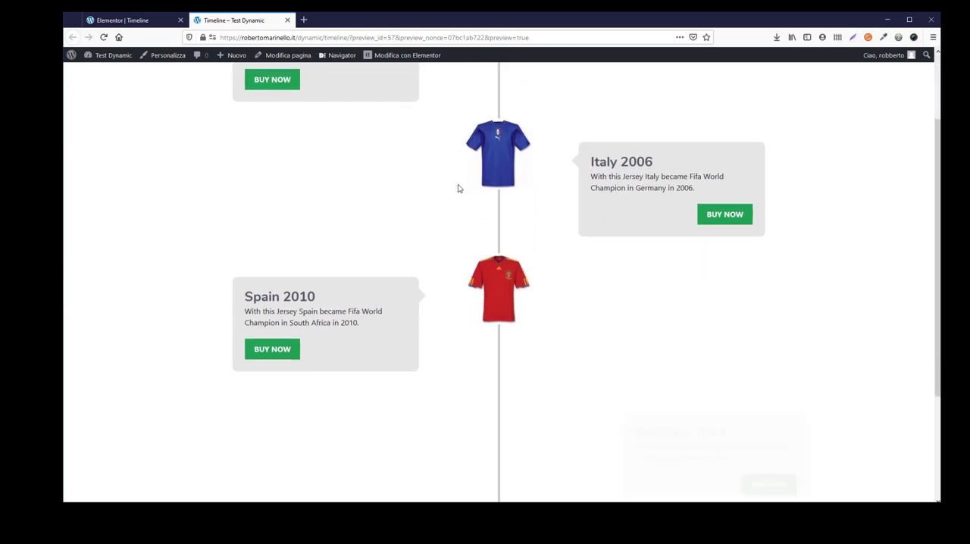
{"action": "scroll", "coordinate": [455, 188], "scroll_direction": "down", "scroll_amount": 3}
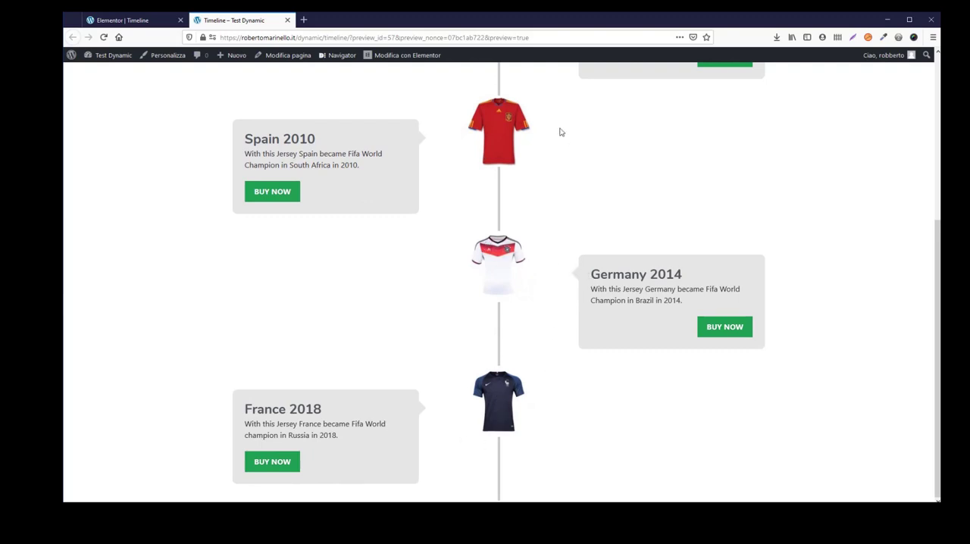
{"action": "scroll", "coordinate": [469, 320], "scroll_direction": "up", "scroll_amount": 2}
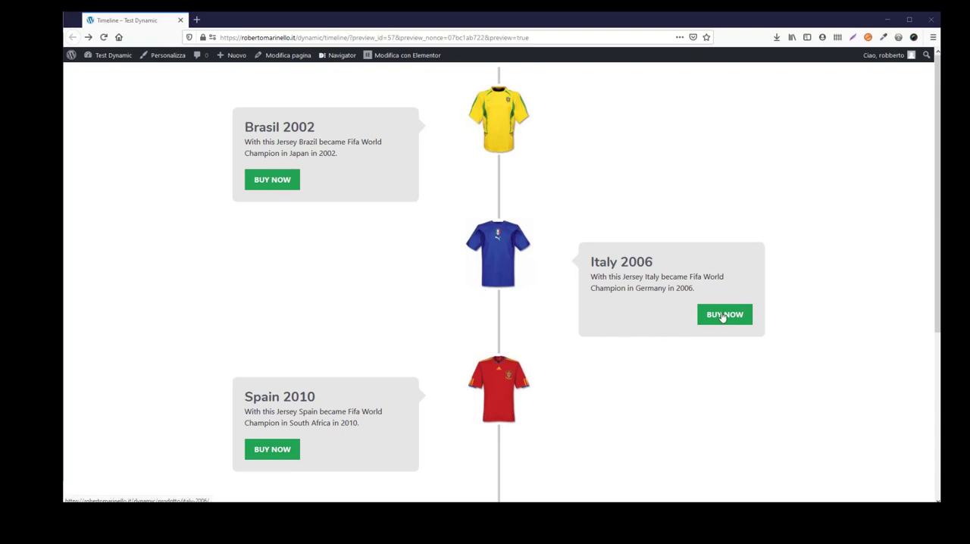
{"action": "left_click", "coordinate": [722, 315]}
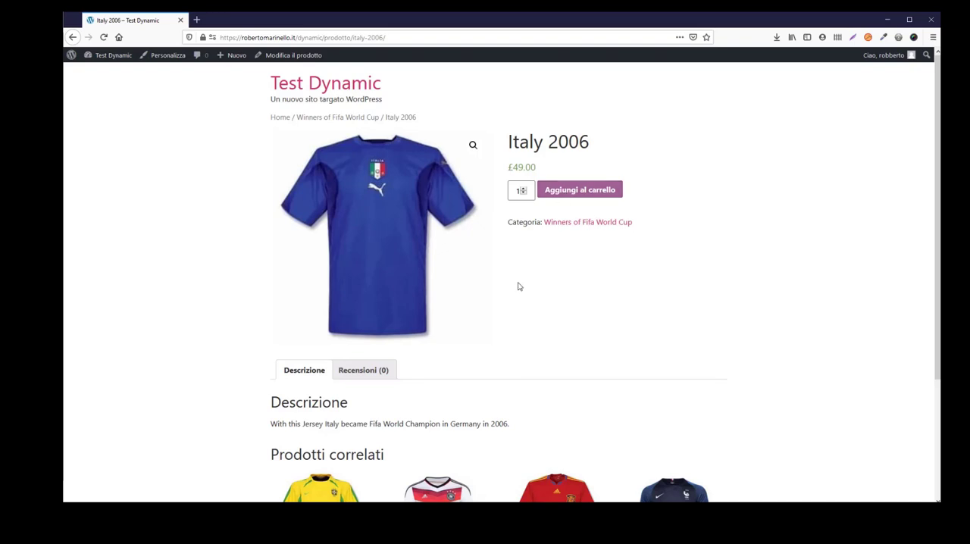
{"action": "left_click", "coordinate": [72, 36]}
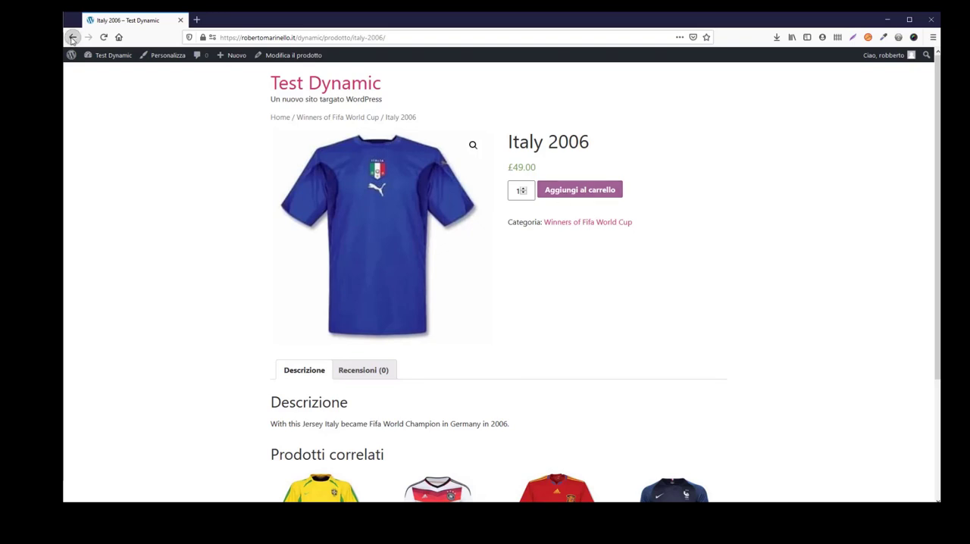